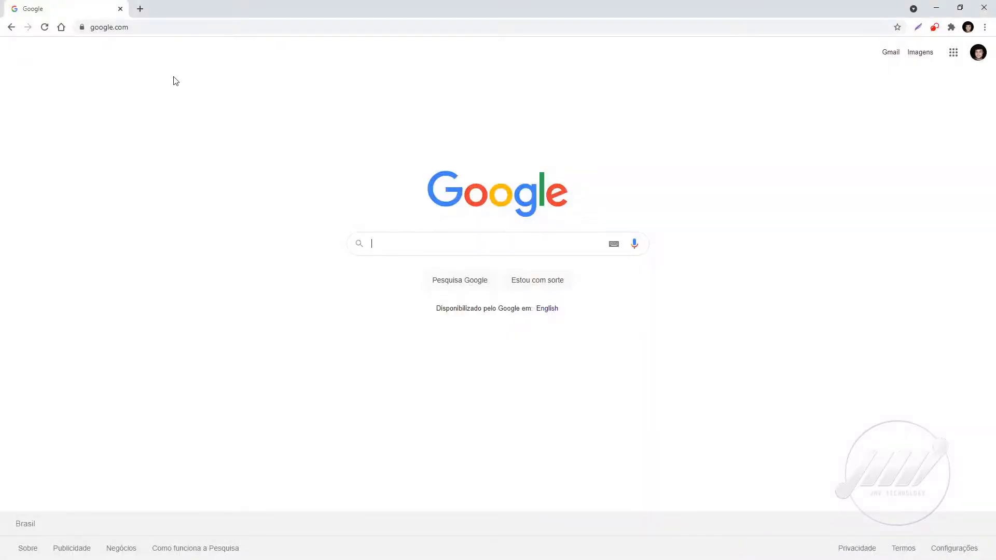
Step: Open obsproject.com, dismiss the translation offer and go to the OBS forum
click(185, 23)
text(obsproject)
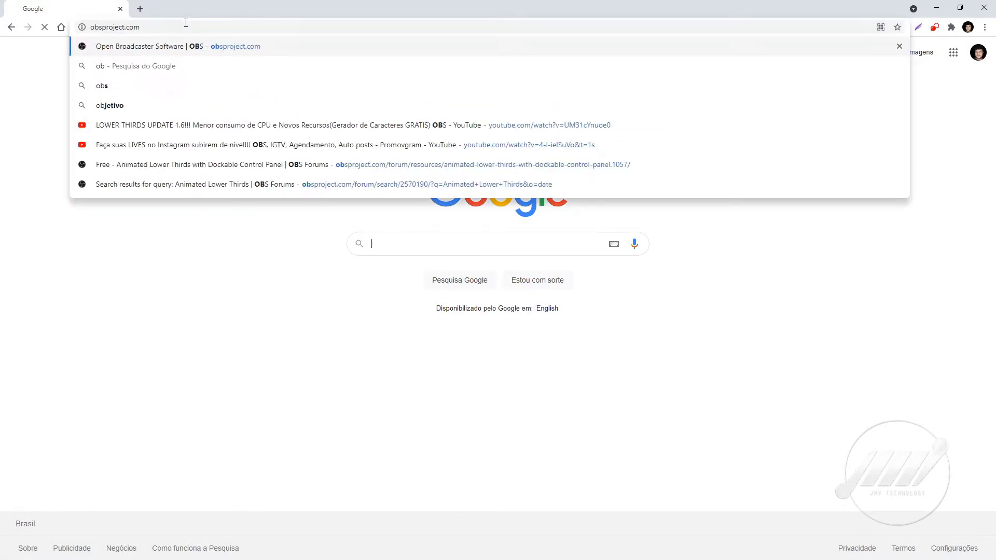
key(Return)
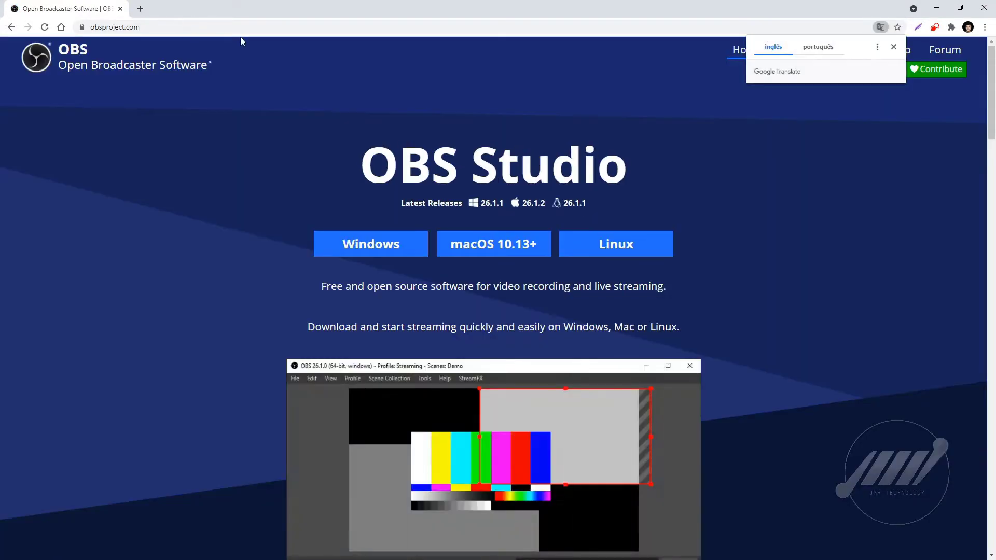
click(893, 48)
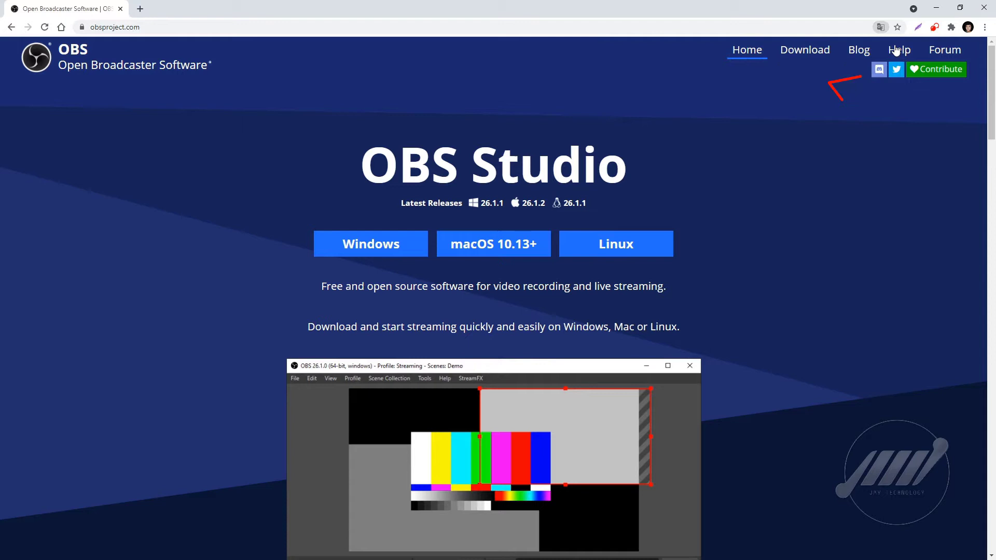
click(951, 57)
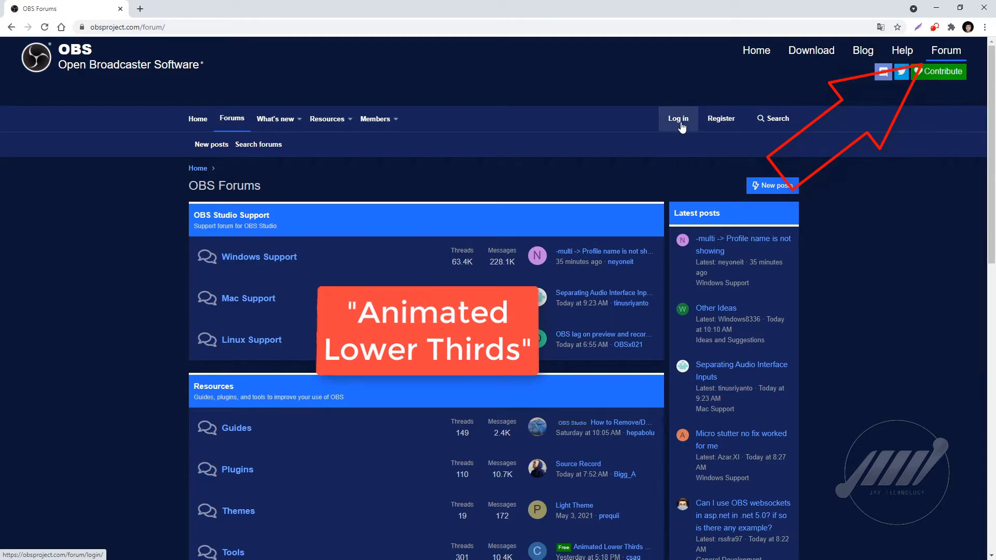
Step: Enter Animated Lower Thirds in the forum search, and open the resource page "Animated Lower Thirds with Dockable Control Panel" by its address
click(768, 123)
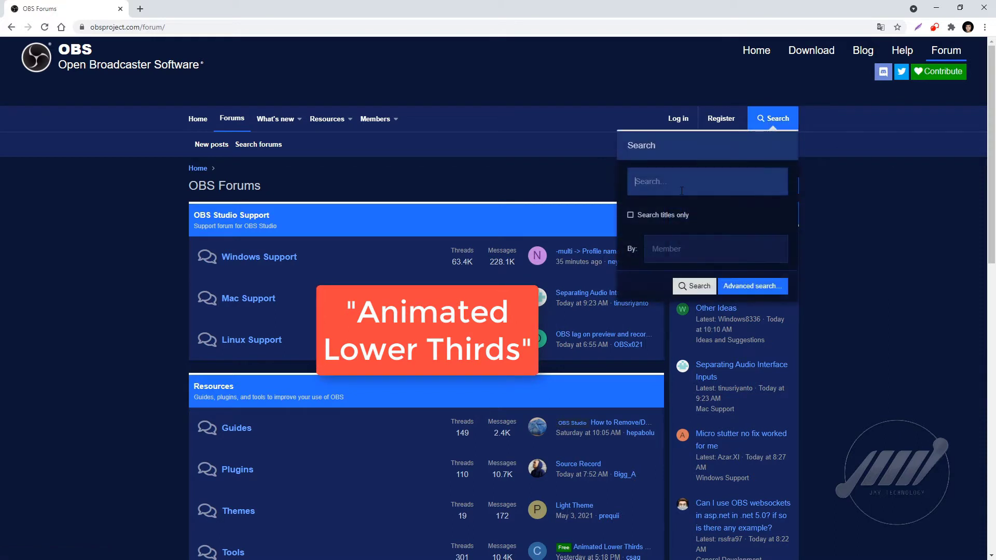
text(Animated Lower Thirds)
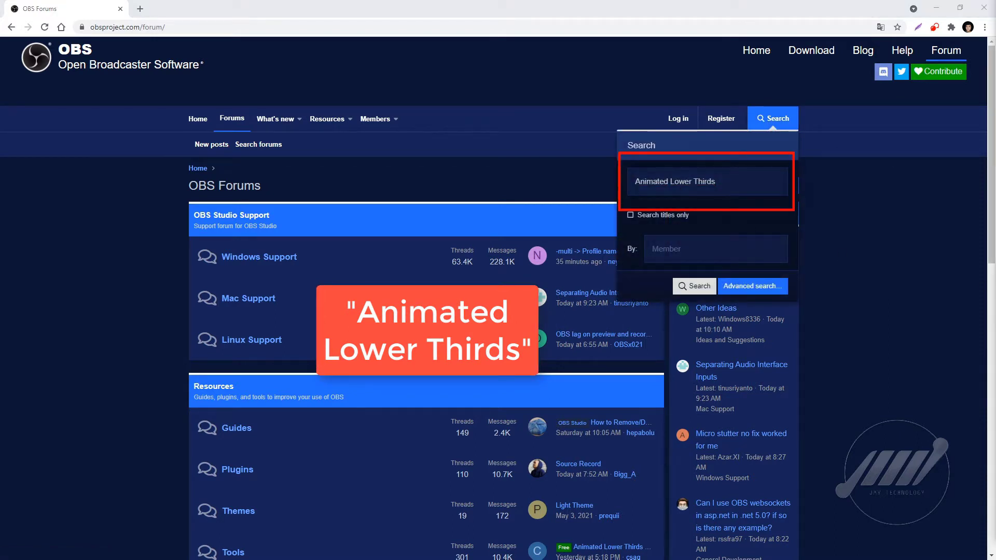
click(171, 27)
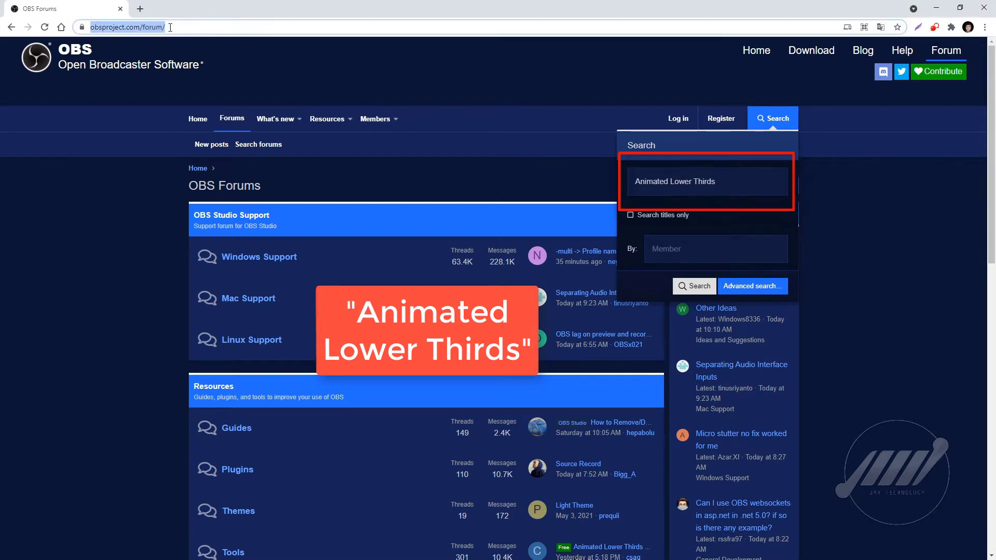
text(https://obsproject.com/forum/resources/animated-lower-thirds-with-dockable-control-panel.1057/)
click(198, 46)
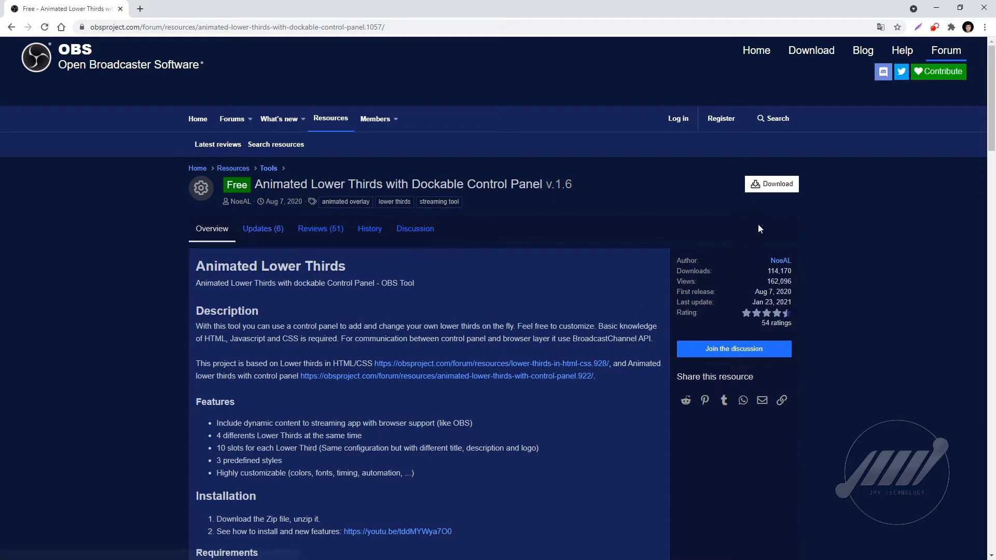
Step: Download the Animated Lower Thirds v.1.6 zip file, save it and minimize the browser to reach the desktop
click(761, 193)
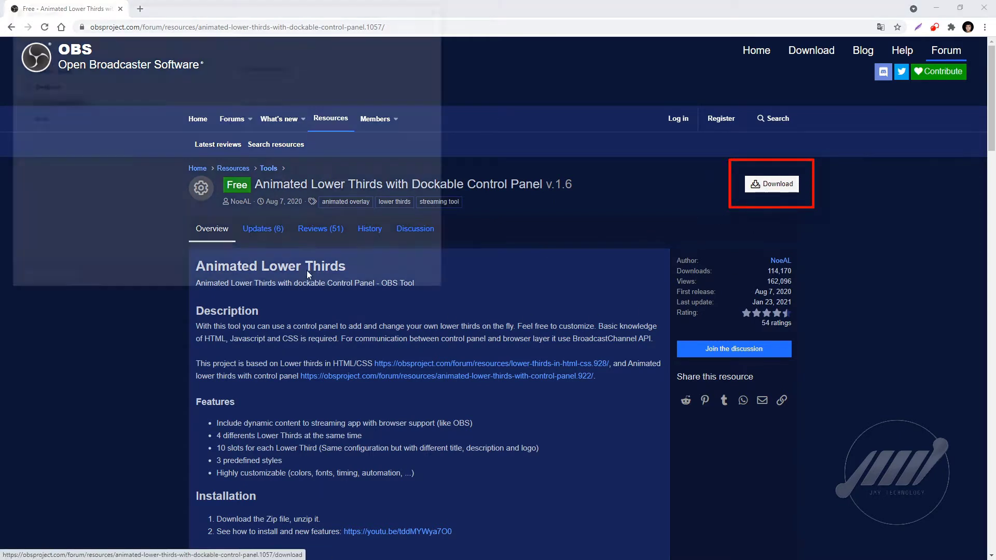
click(361, 280)
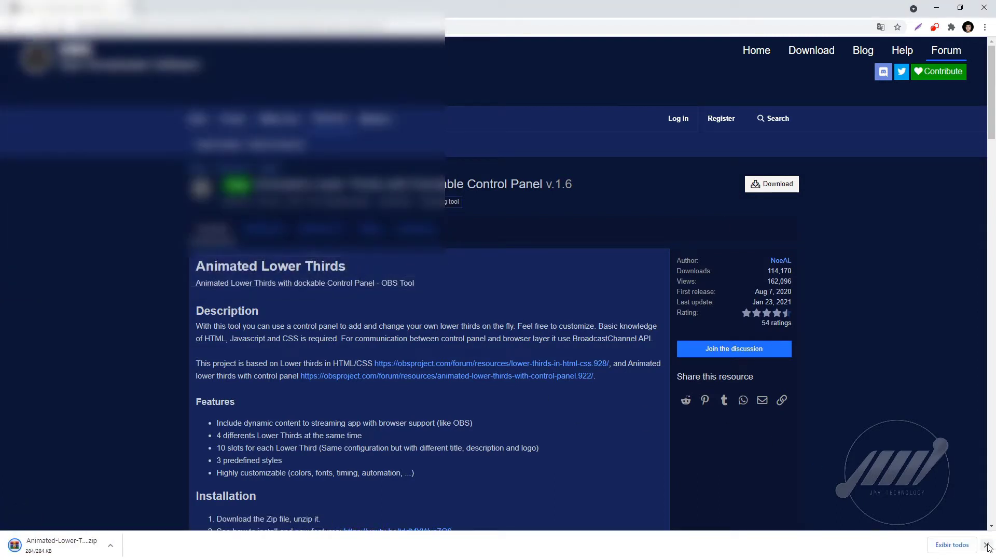
click(986, 545)
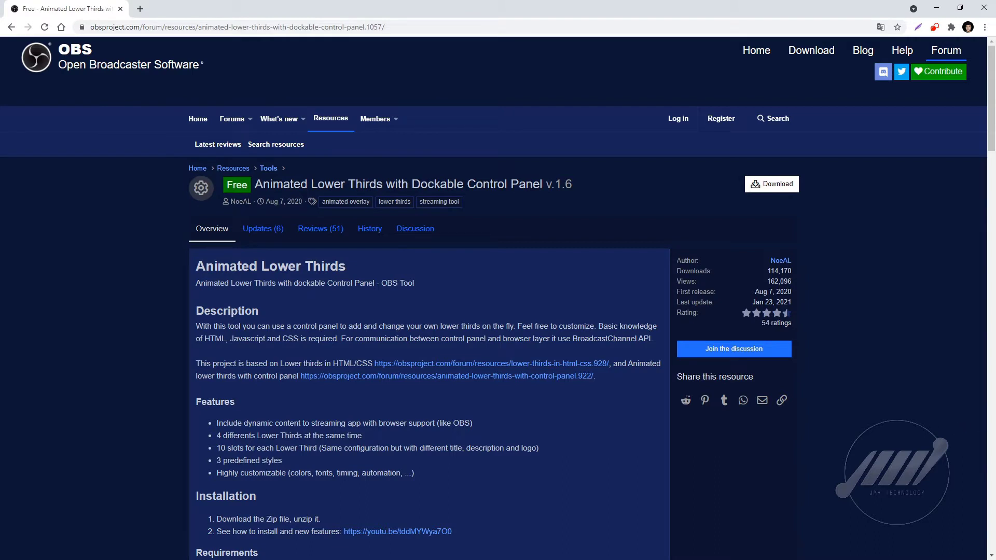
click(938, 11)
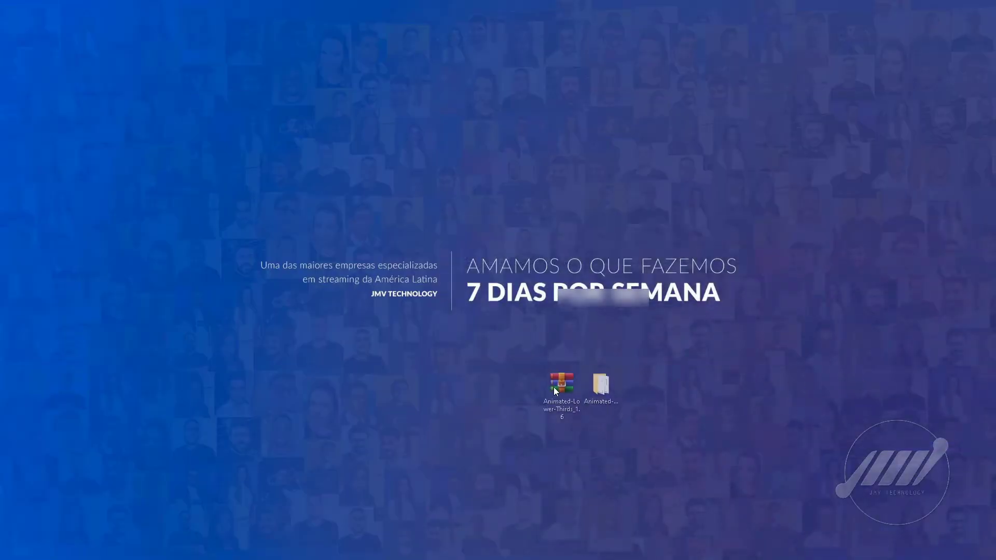
Step: Reposition the zip archive and its extracted folder together on the desktop, and open the Animated-Lower-Thirds folder
drag(554, 387, 238, 200)
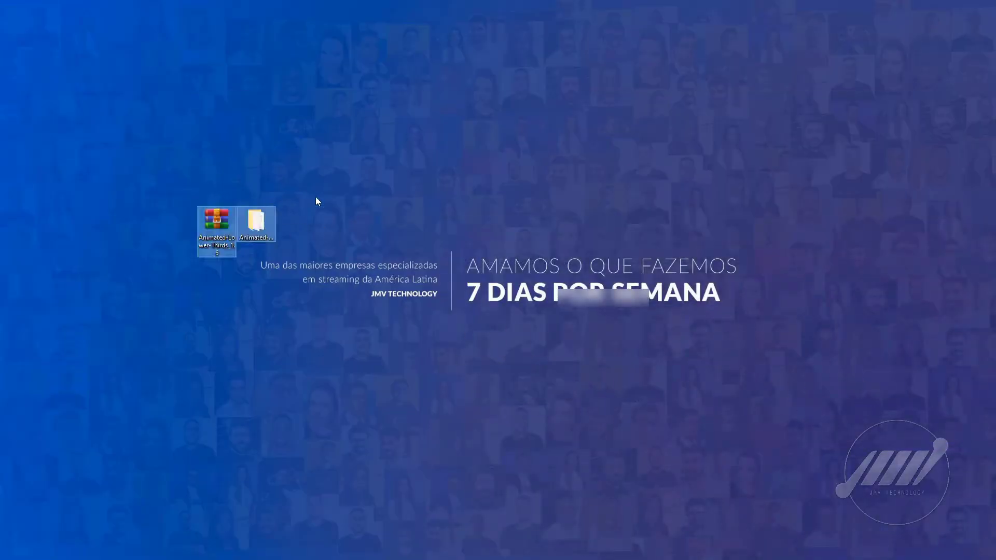
click(353, 198)
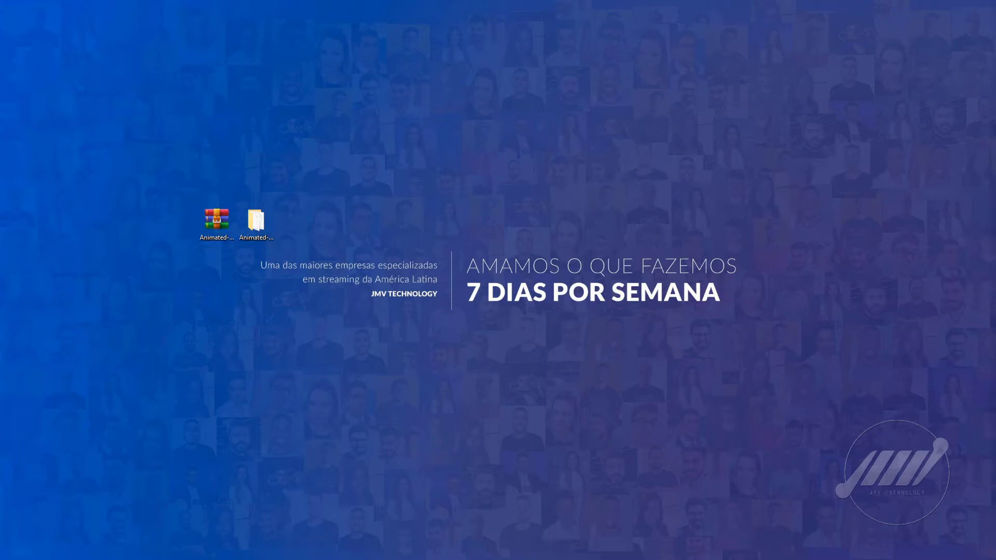
click(264, 237)
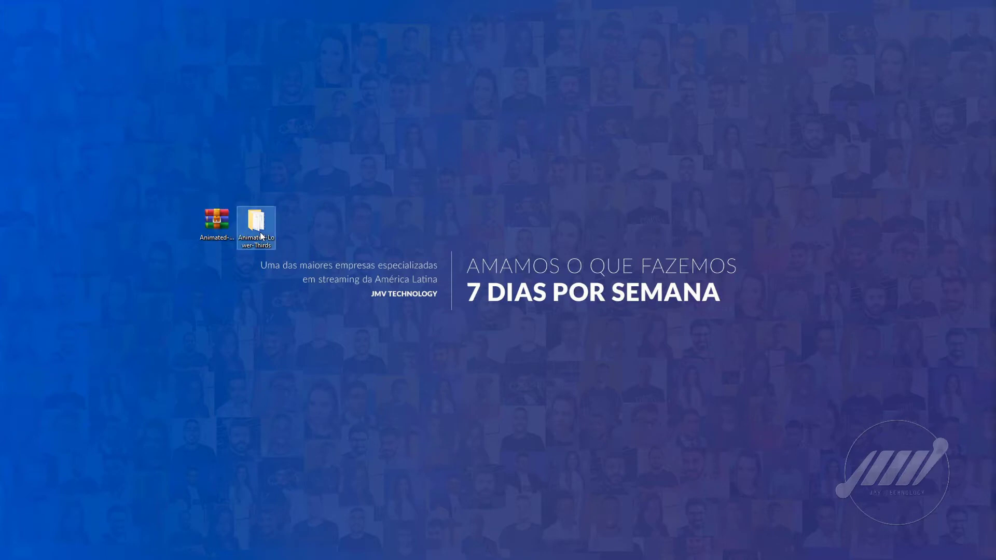
double_click(257, 234)
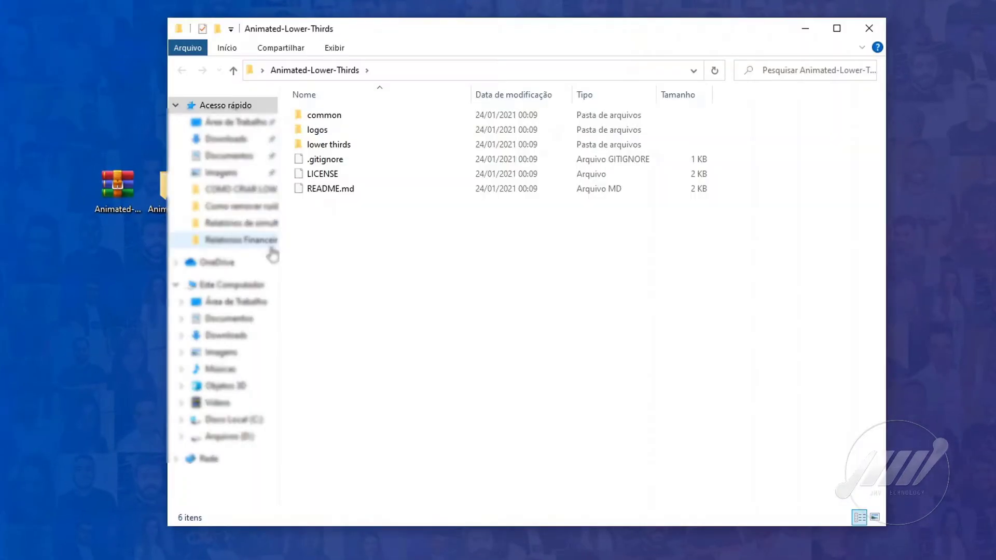
Step: Add the facebook, twitter, instagram, youtube, jmv-logo and linkedin images to the logos folder, and return to the parent folder
double_click(314, 133)
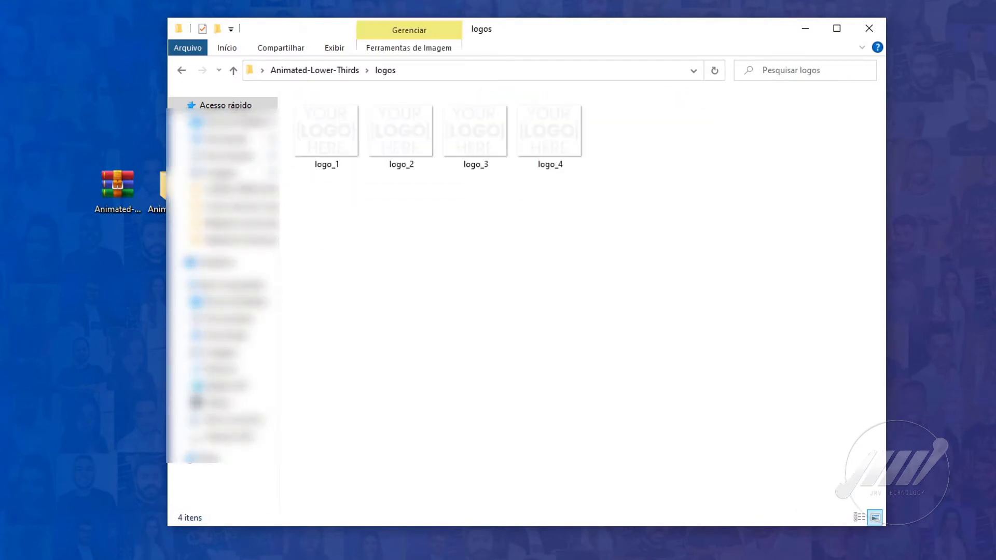
drag(995, 337, 586, 320)
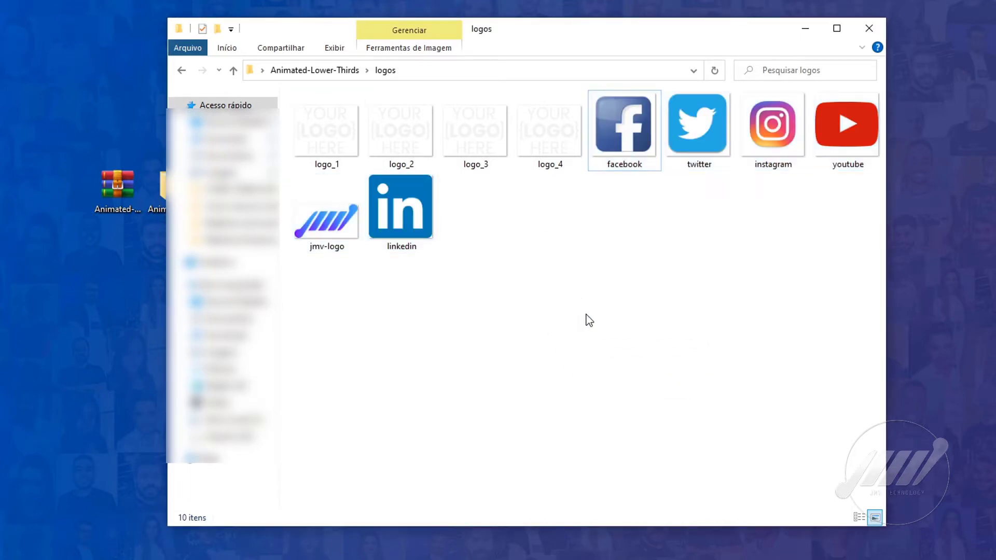
click(180, 71)
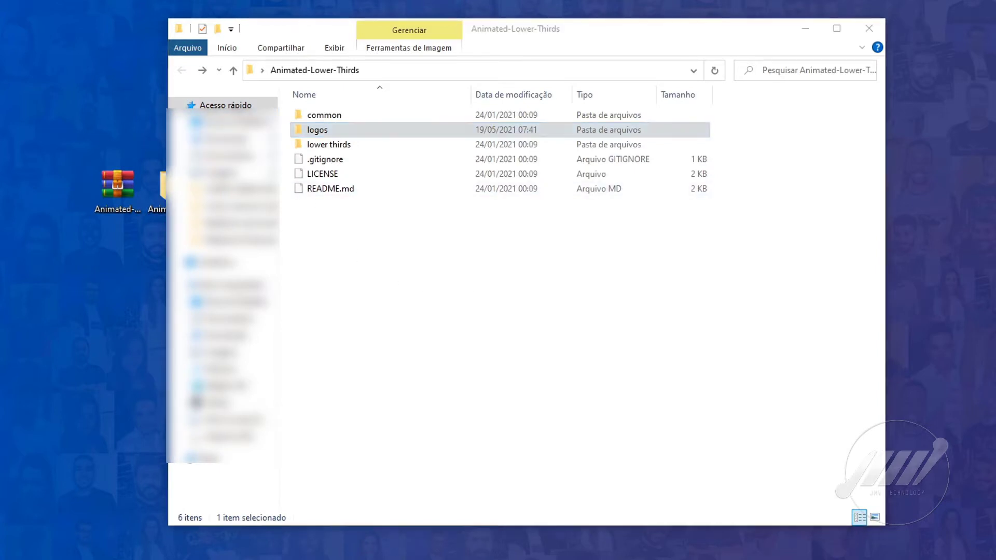
click(643, 335)
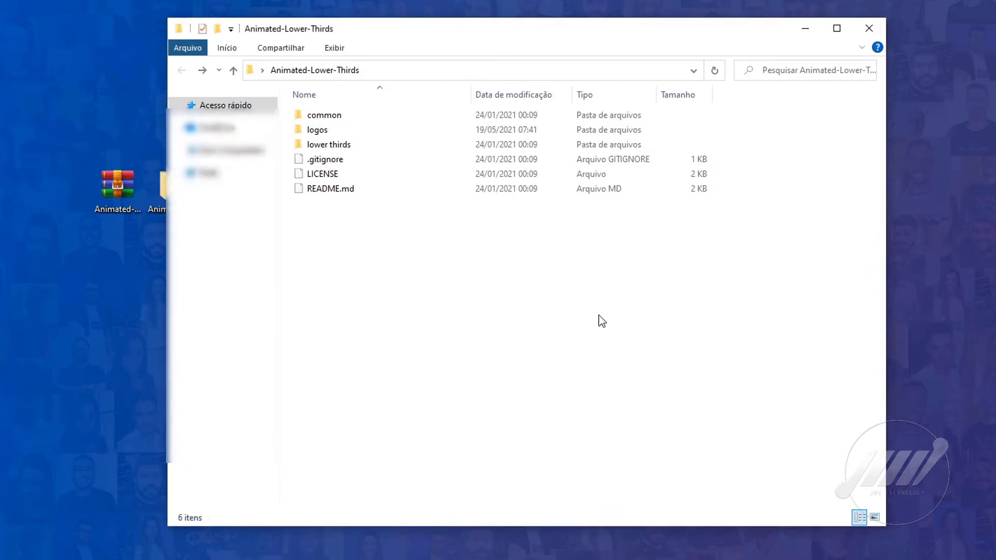
Step: Open the lower thirds folder and locate its control-panel and browser-source files
double_click(358, 147)
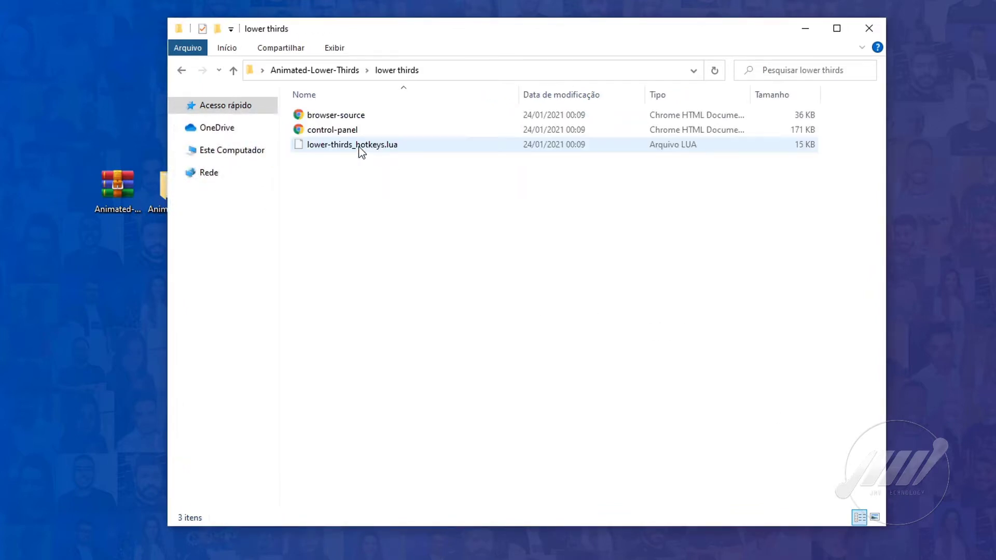
click(332, 130)
click(330, 116)
click(347, 208)
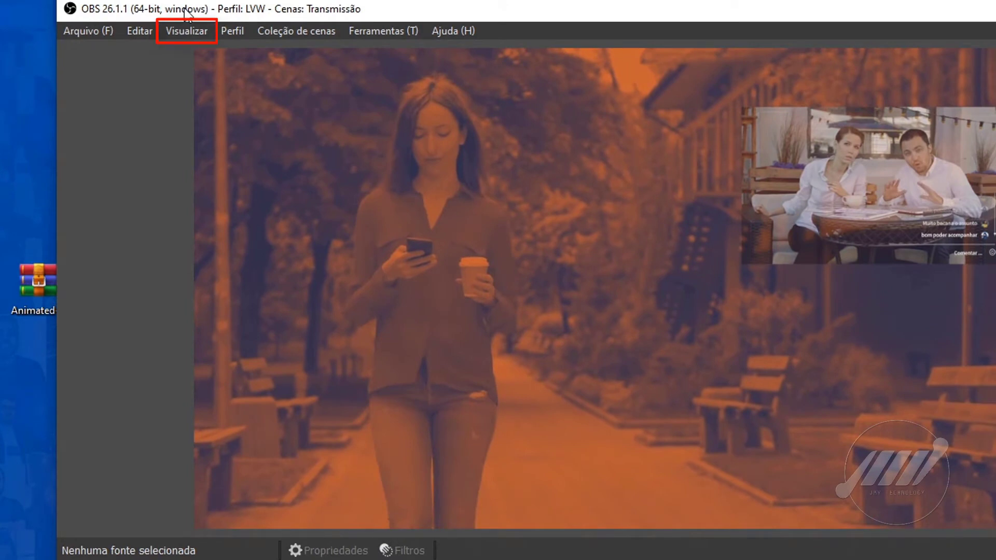
Step: In OBS, open the custom browser docks dialog and name a new dock Painel Lower Third
drag(185, 12, 166, 18)
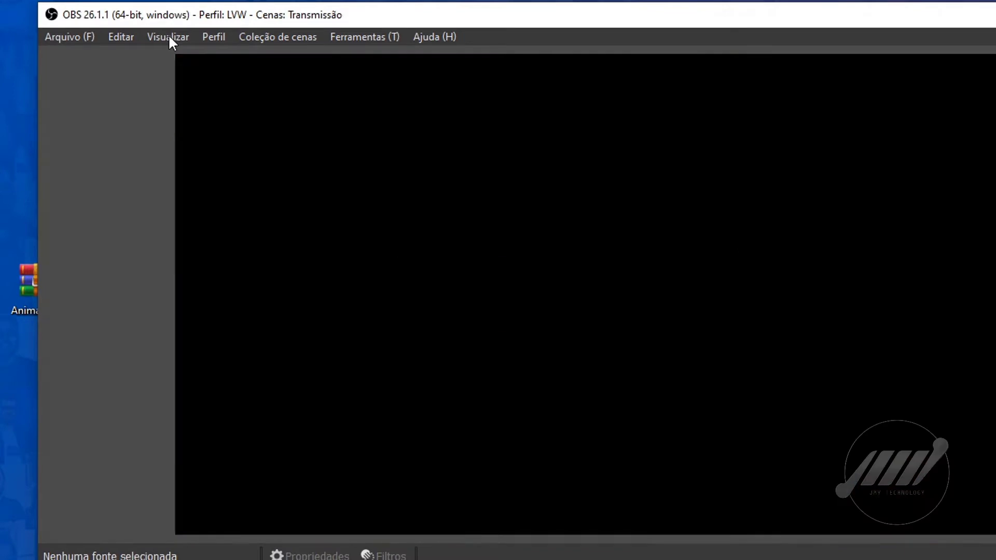
click(168, 35)
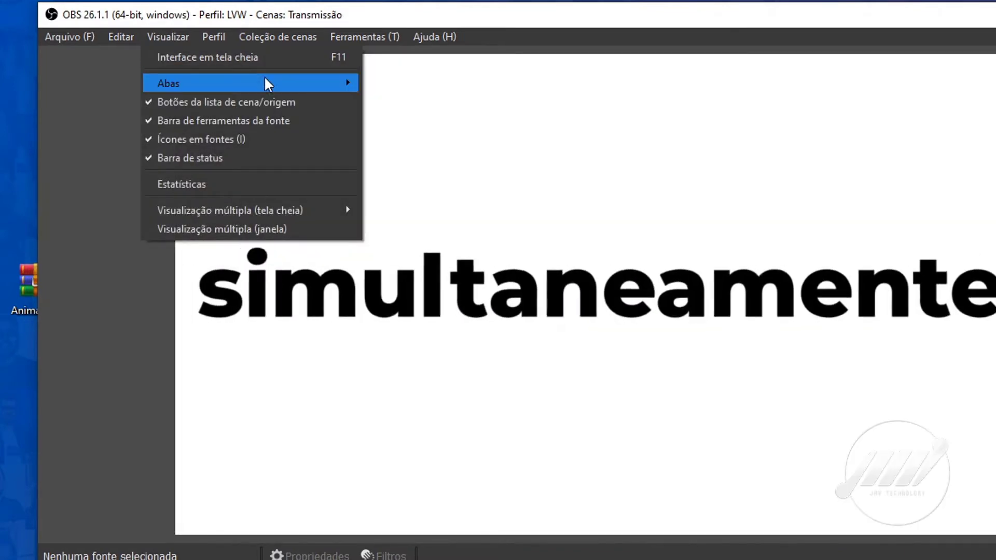
mouse_move(267, 81)
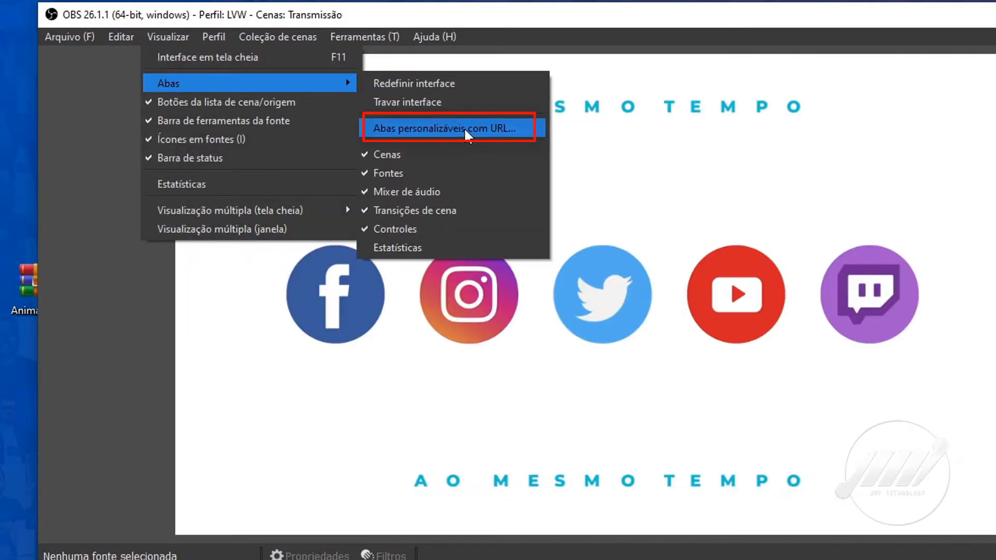
click(524, 130)
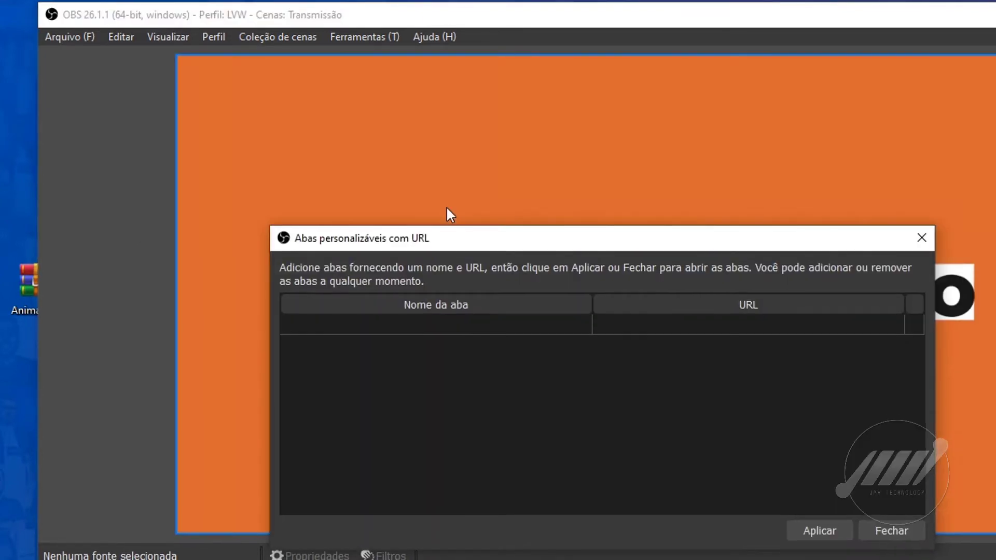
text(Paine)
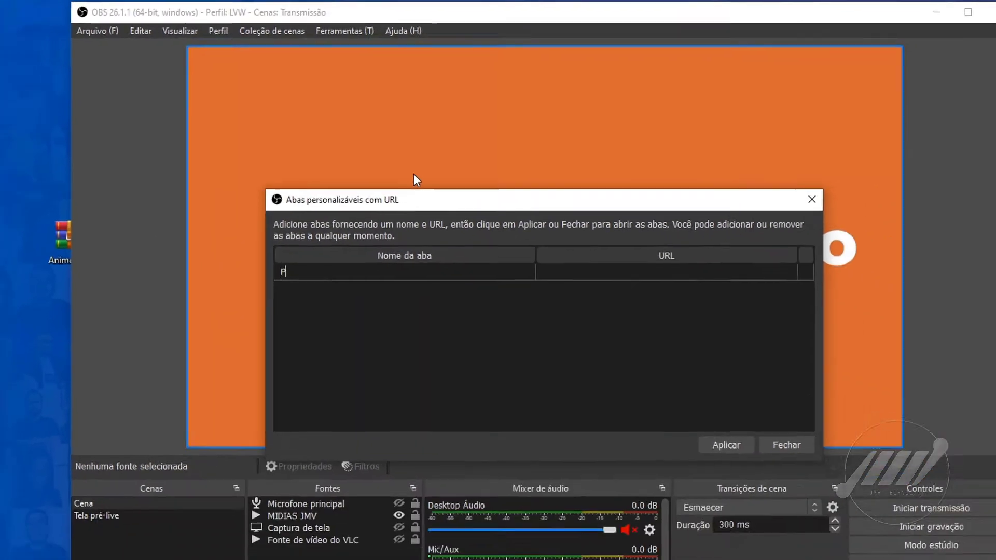
text(l L)
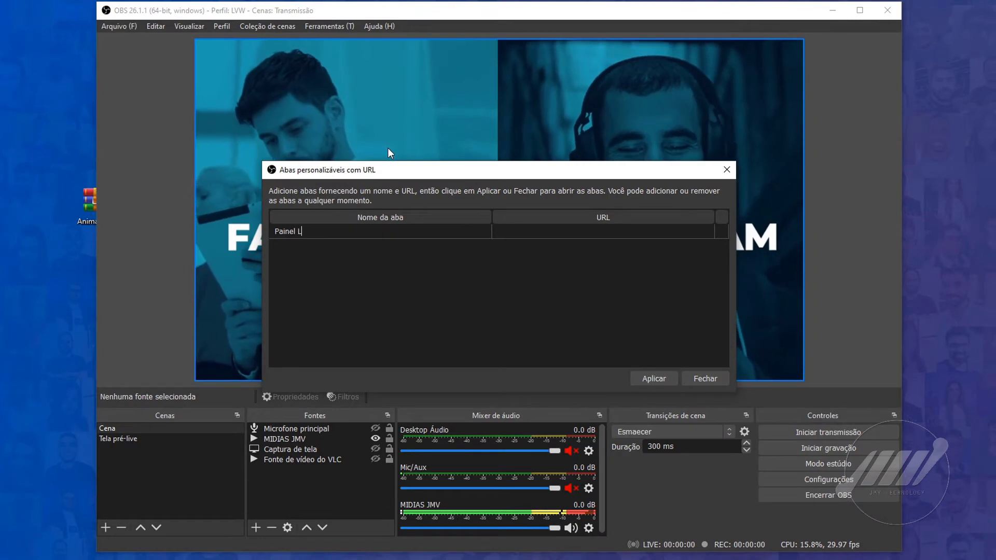
text(ower Thi)
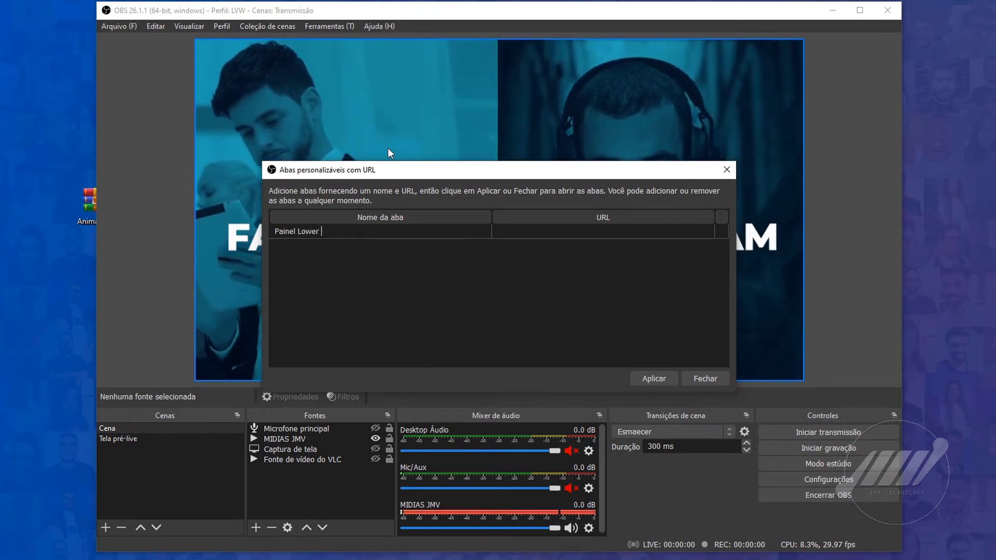
text(rd)
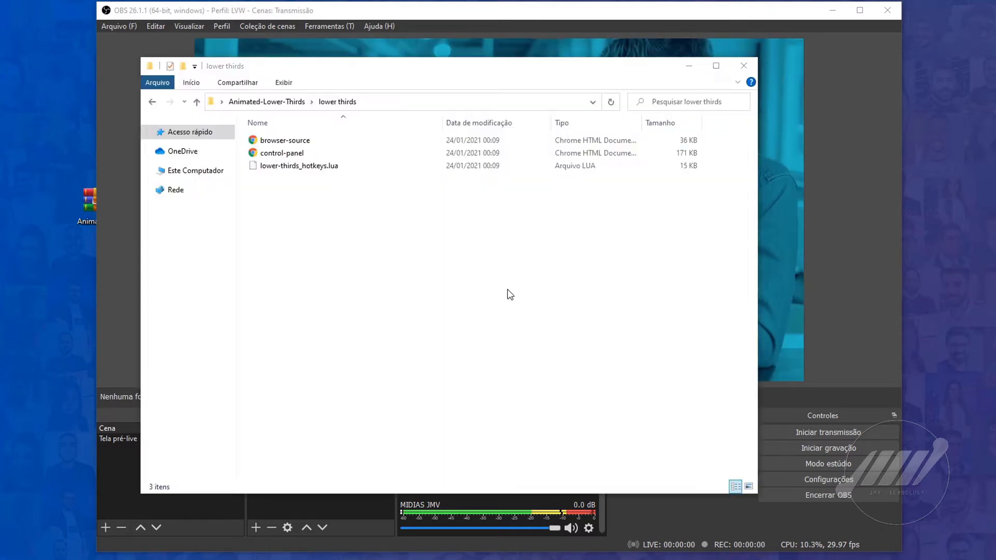
Step: Open the control-panel file from the lower thirds folder in the browser, copy its file address and close that page
click(280, 152)
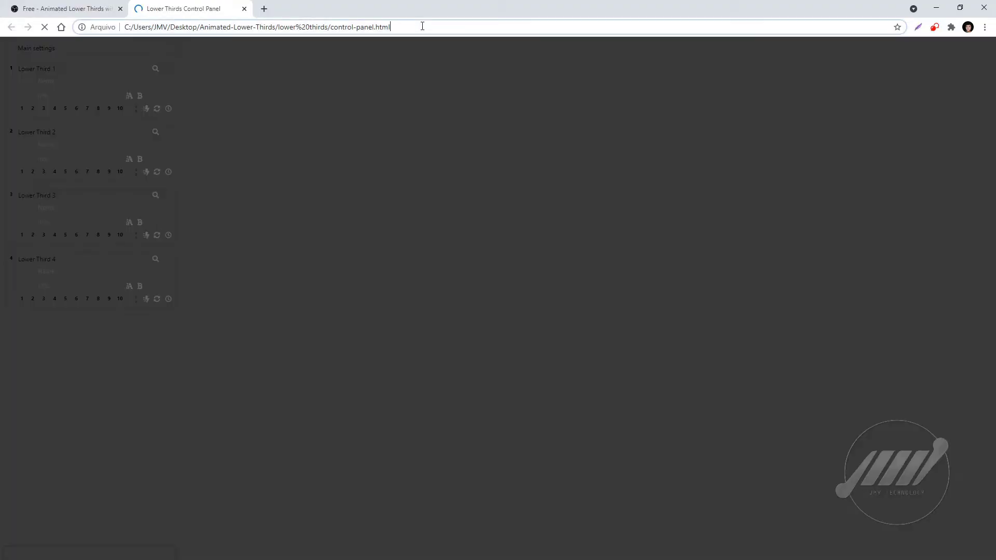
click(422, 26)
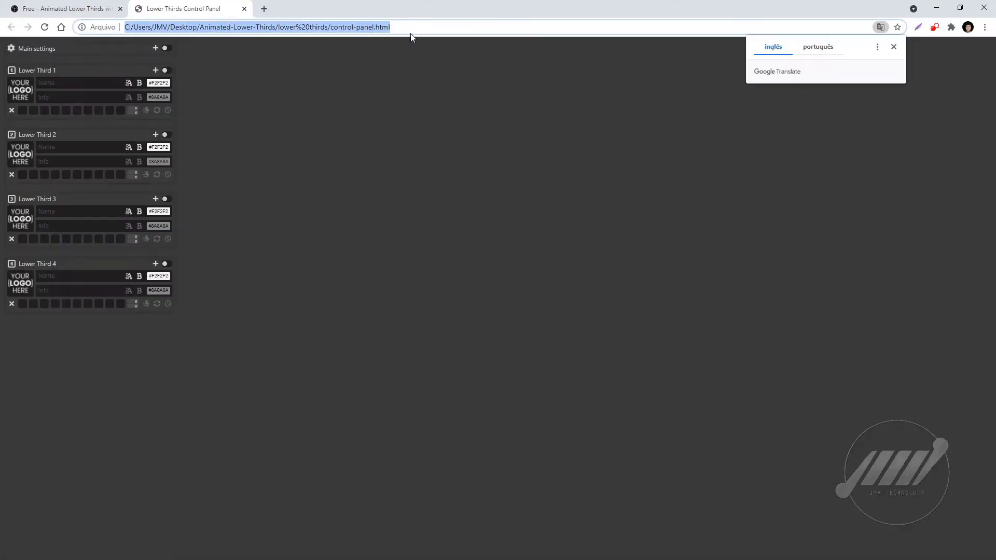
key(ctrl+w)
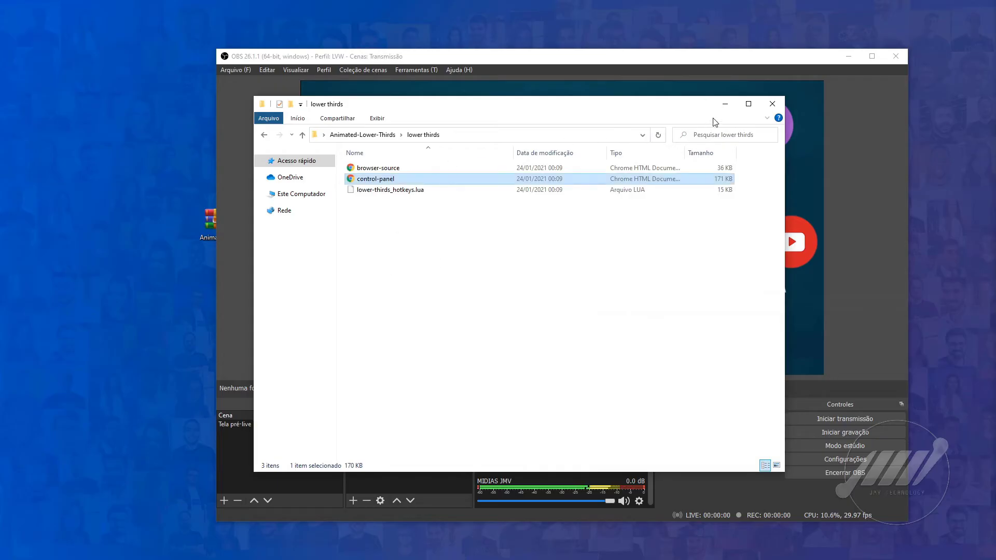
Step: Return to the OBS custom docks dialog and paste the copied control-panel.html address as the dock's URL
click(724, 106)
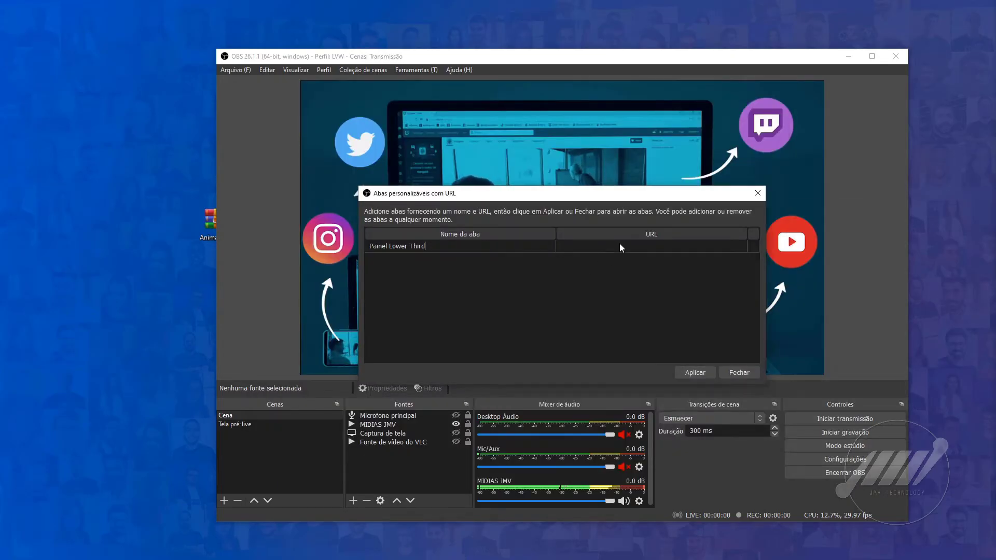
double_click(619, 245)
key(ctrl+v)
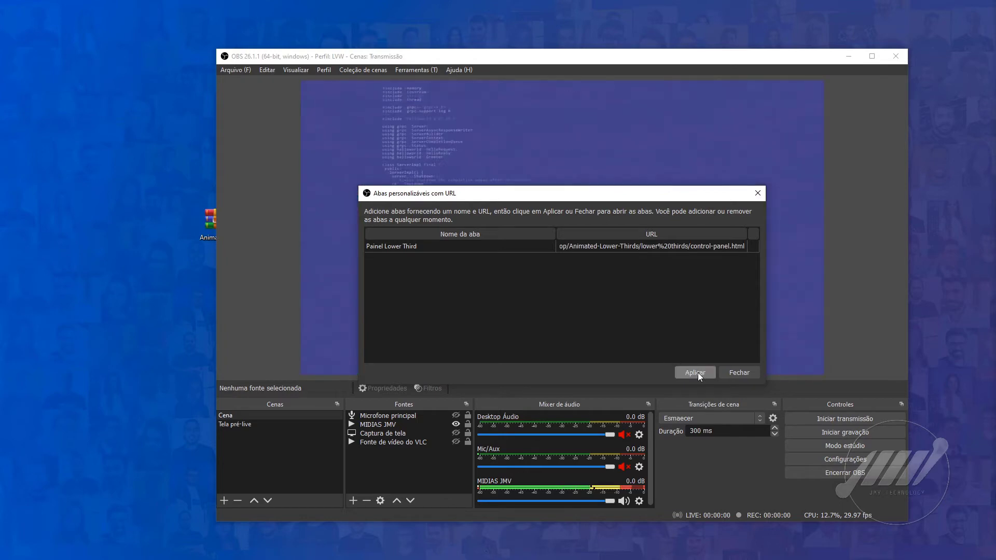
Step: Apply the custom dock, attach the Painel Lower Third panel beside the preview, and close the custom docks dialog
click(697, 373)
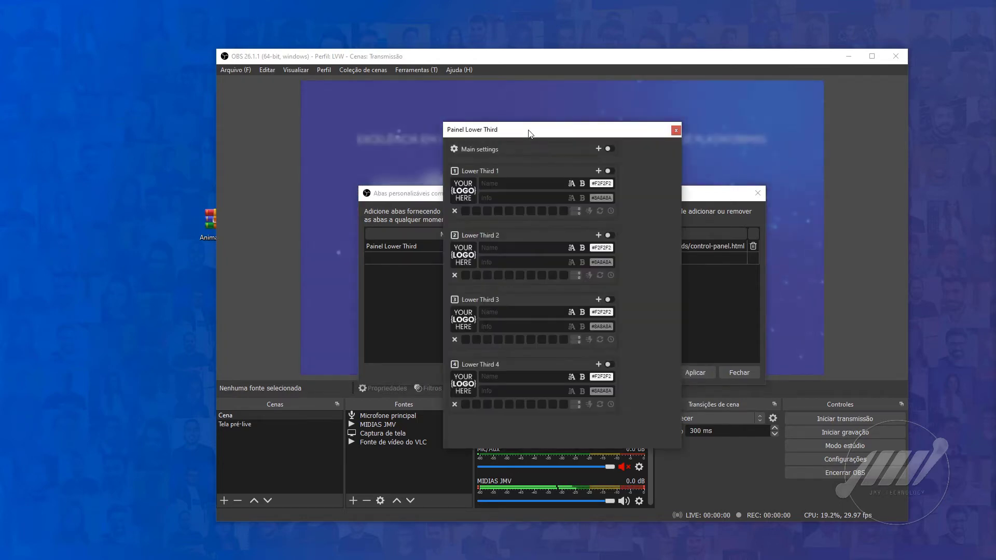
drag(528, 136, 241, 151)
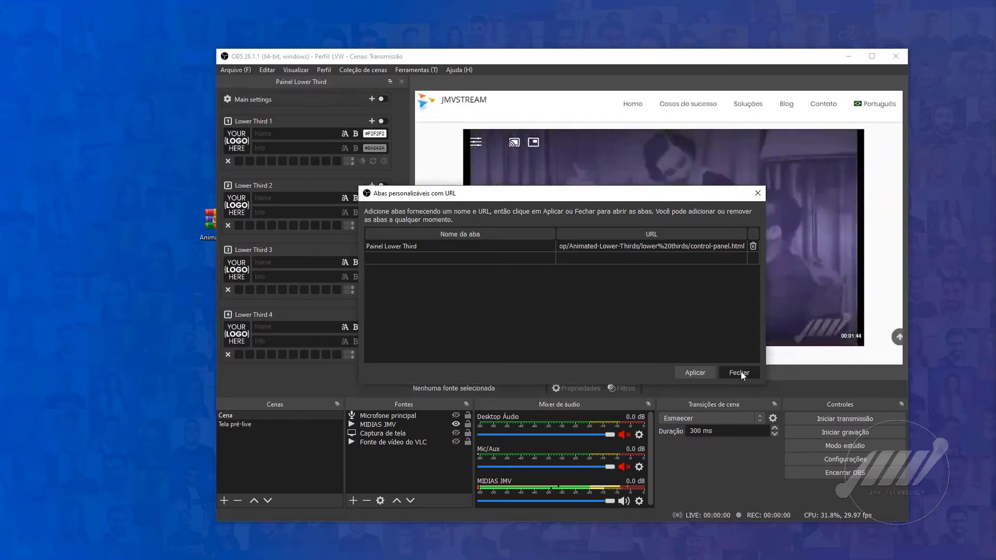
click(741, 373)
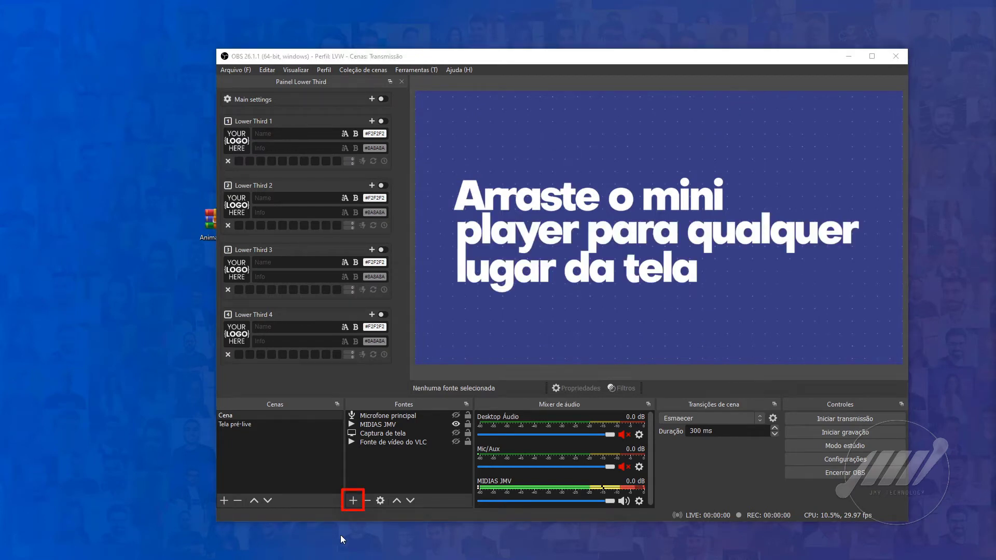
Step: Add a new browser (Navegador) source named Lower Third to the Cena scene
click(362, 470)
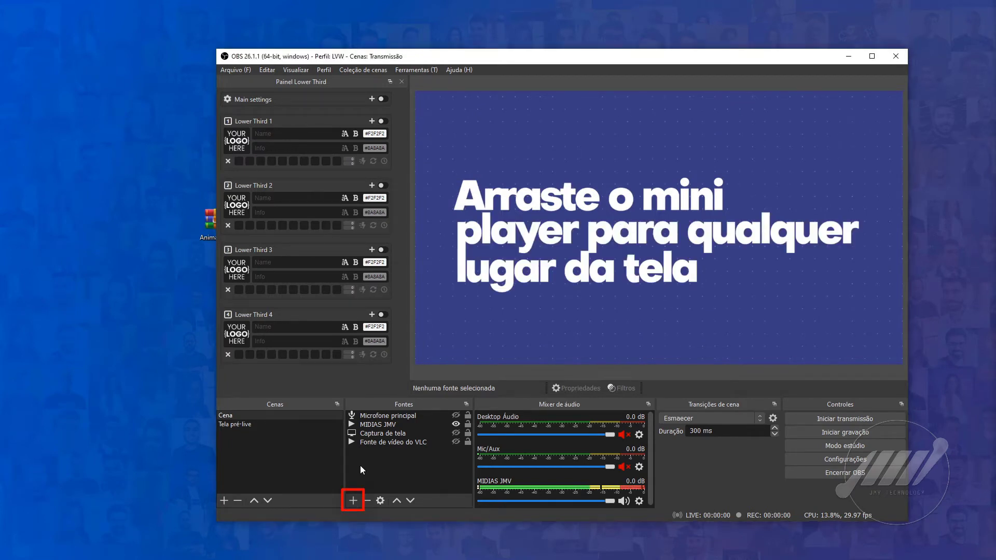
click(353, 500)
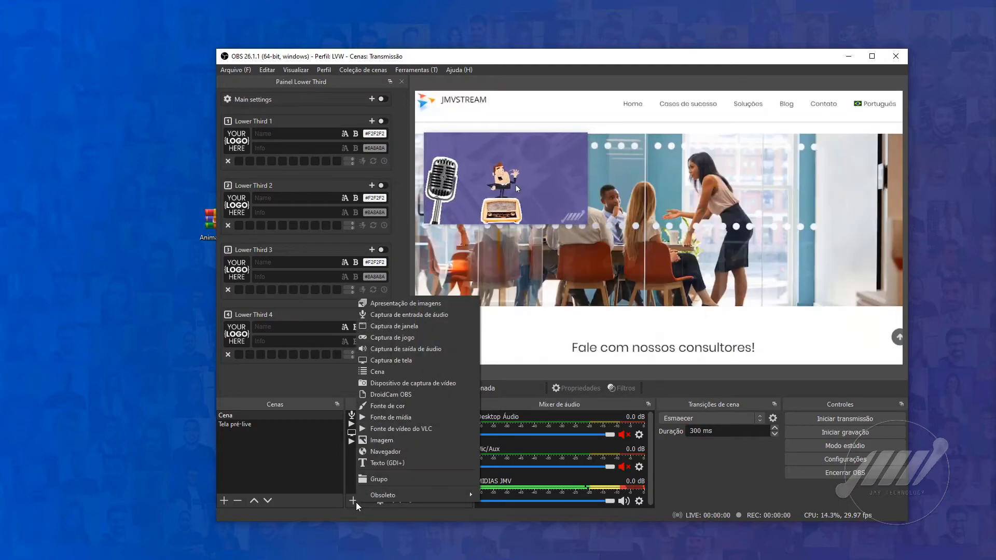
click(399, 452)
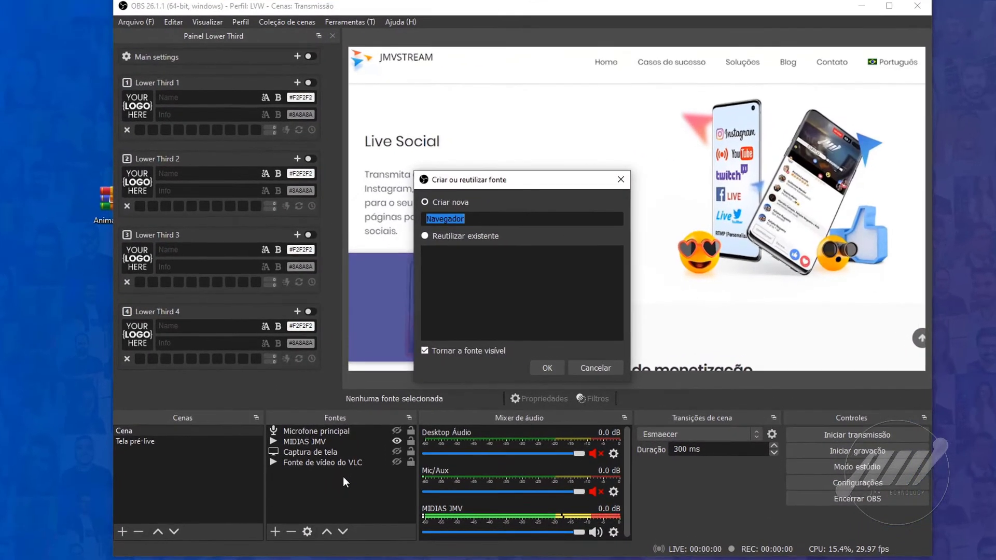
text(Lowe)
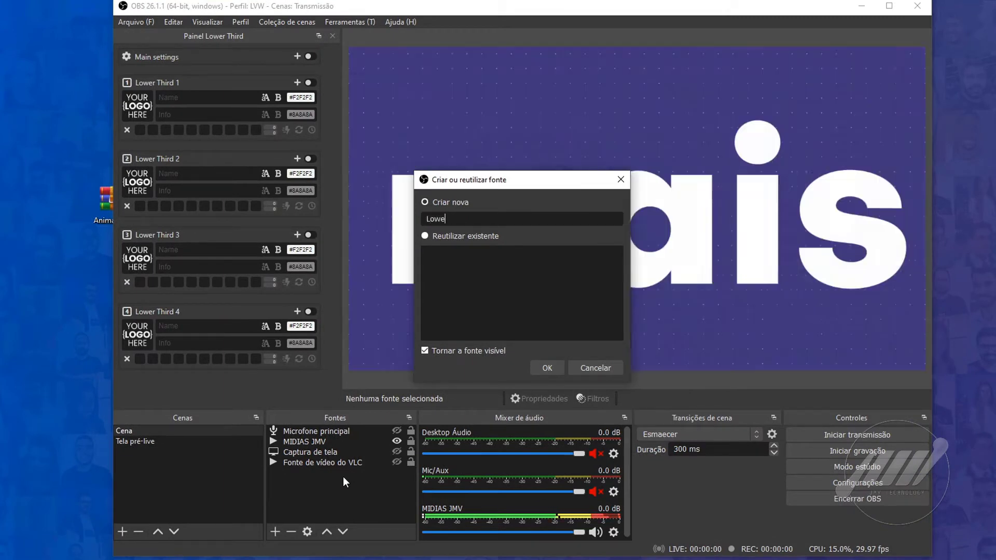
text(r Third)
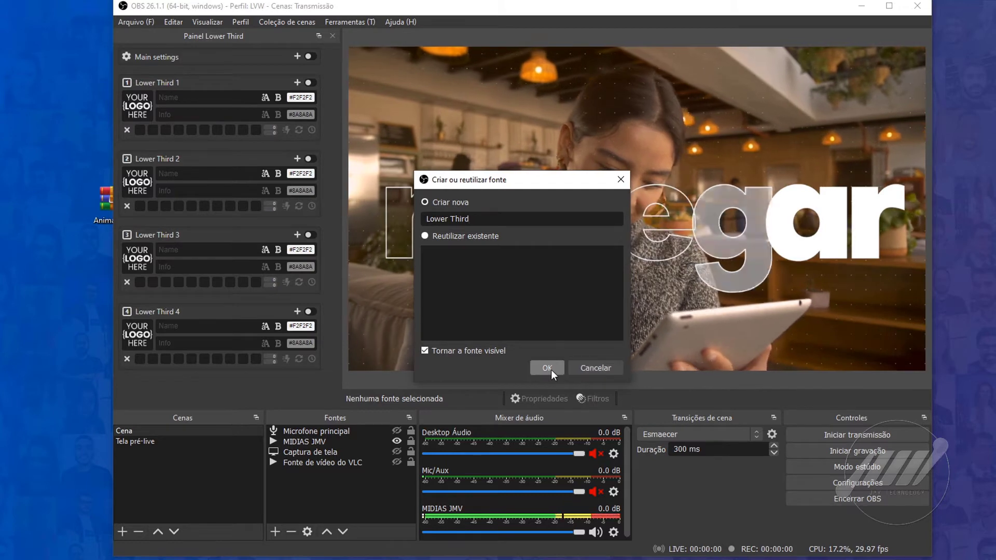
click(545, 369)
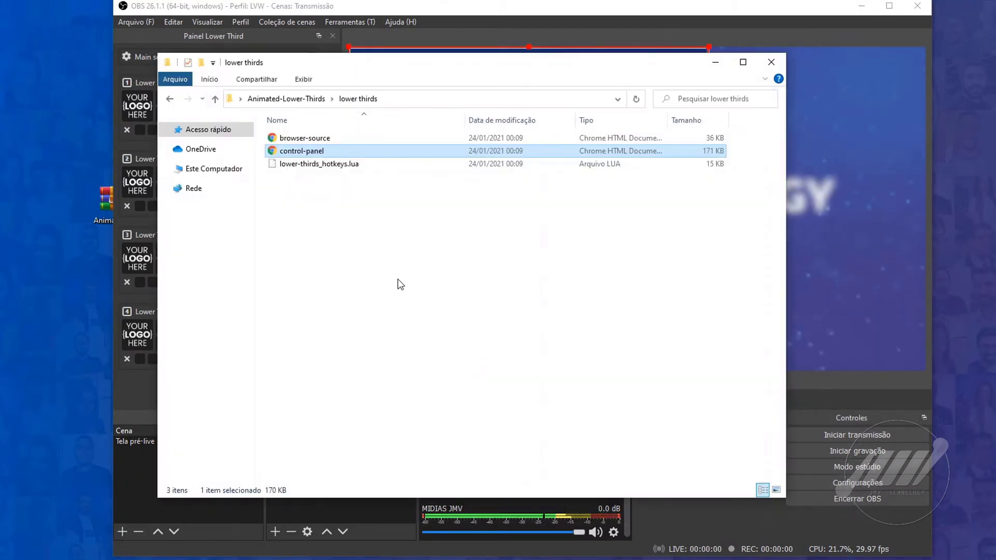
Step: Copy the browser-source.html file address from the browser and paste it as the Lower Third source's URL in OBS
click(326, 139)
double_click(326, 139)
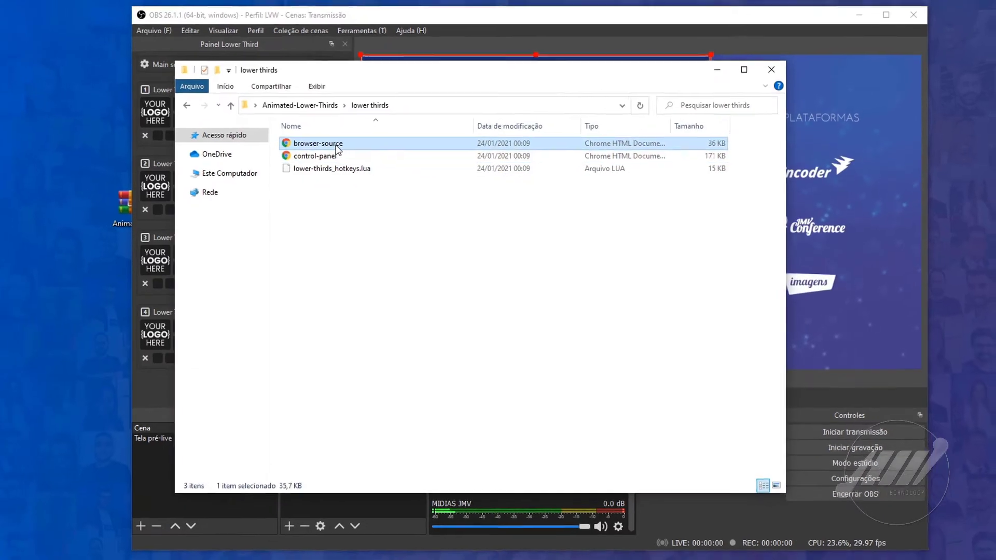
click(421, 27)
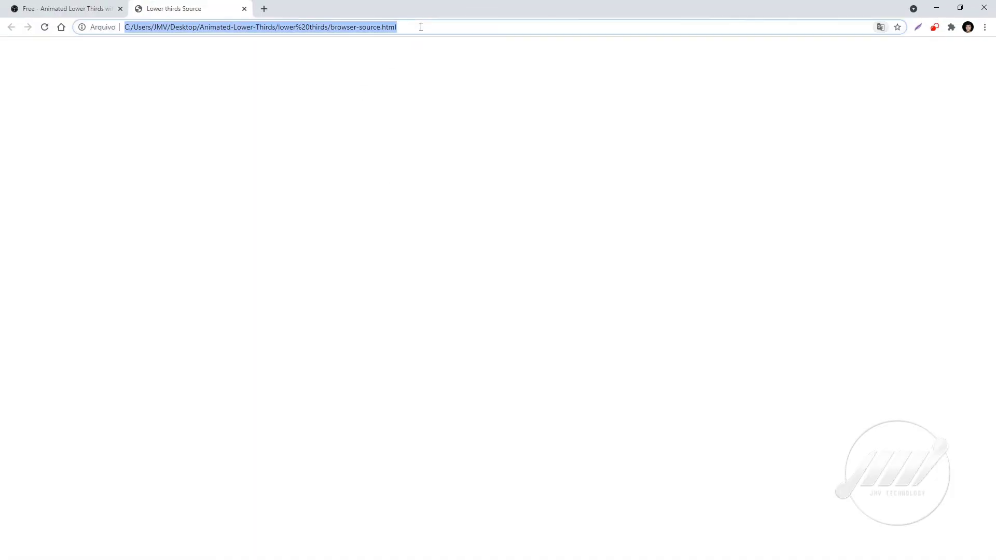
click(936, 9)
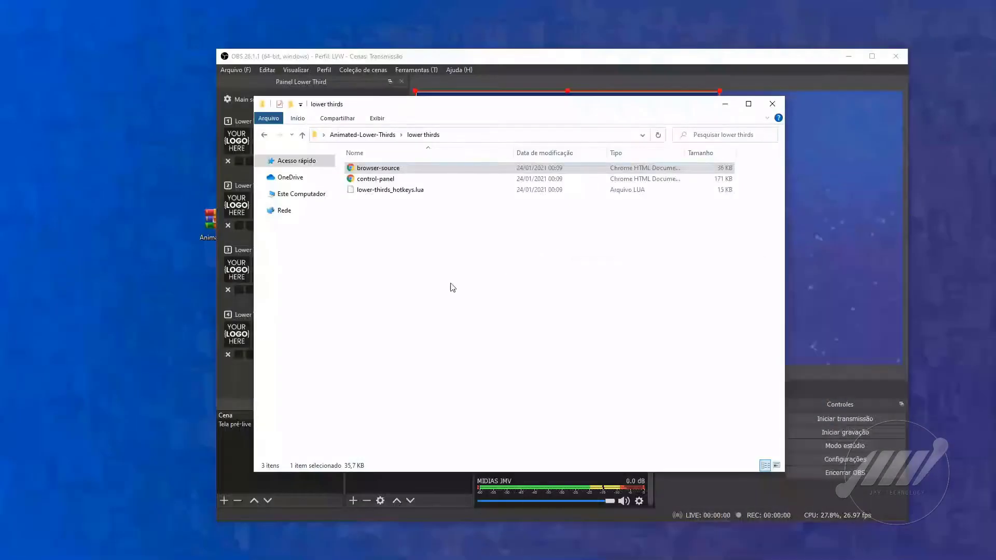
click(726, 105)
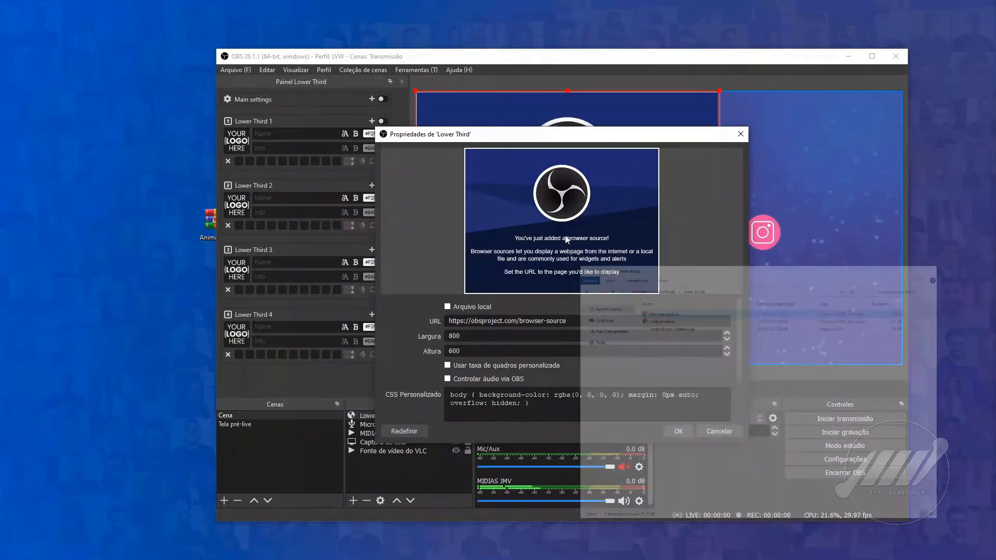
text(file:///C:/Users/JMV/Desktop/Animated-Lower-Thirds/lower%20thirds/browser-source.html)
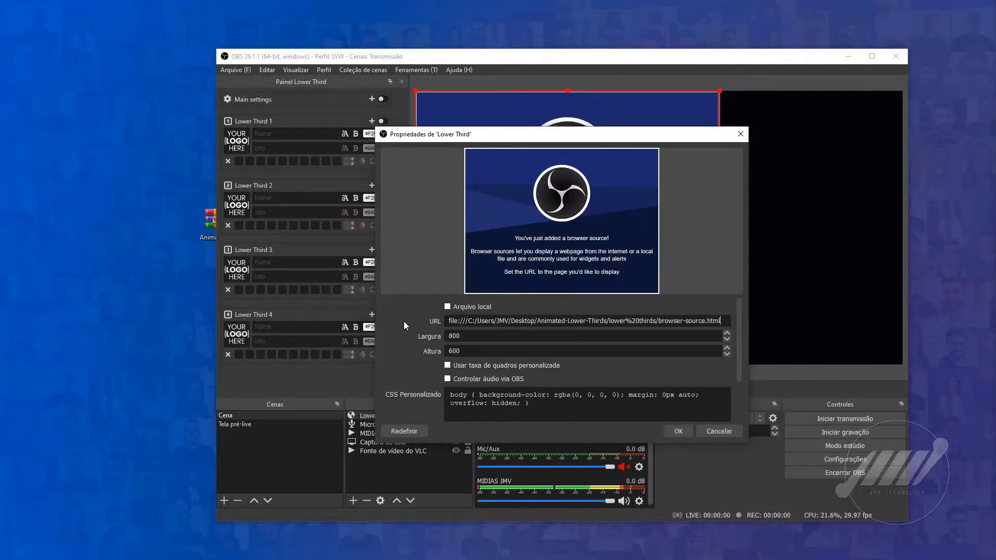
Step: Set the Lower Third source to 1280 wide by 720 high, enable refreshing when the scene becomes active, and confirm
click(476, 334)
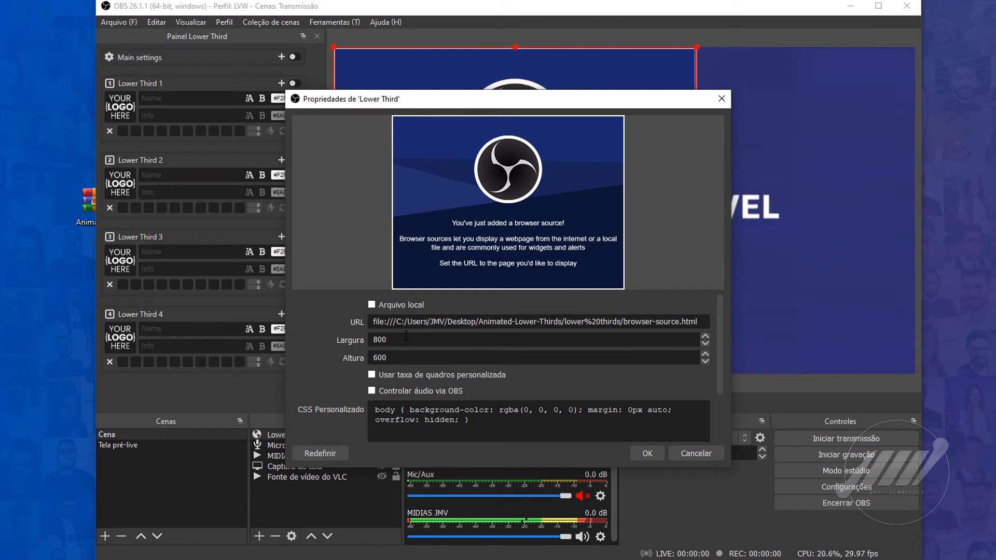
text(1280)
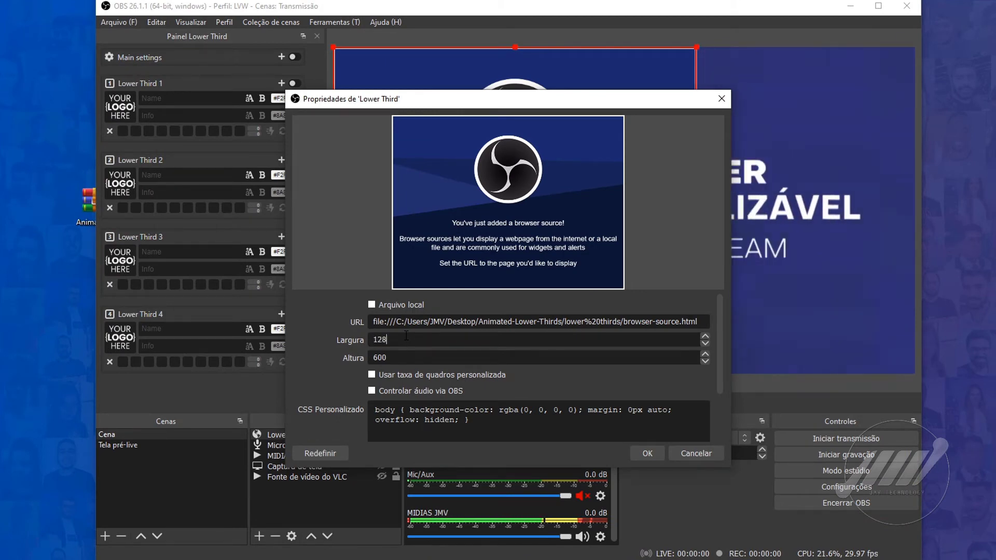
key(Tab)
text(720)
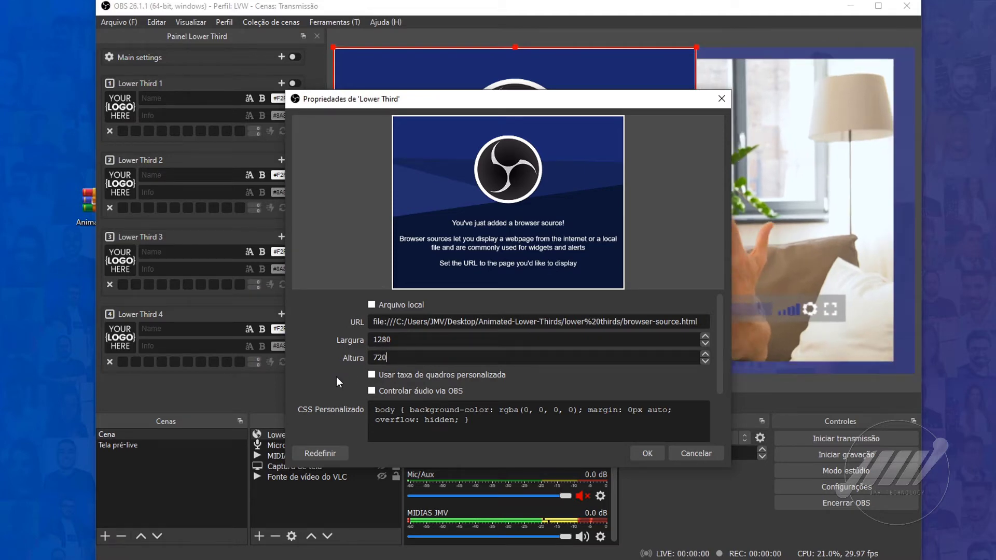
scroll(337, 378, down, 3)
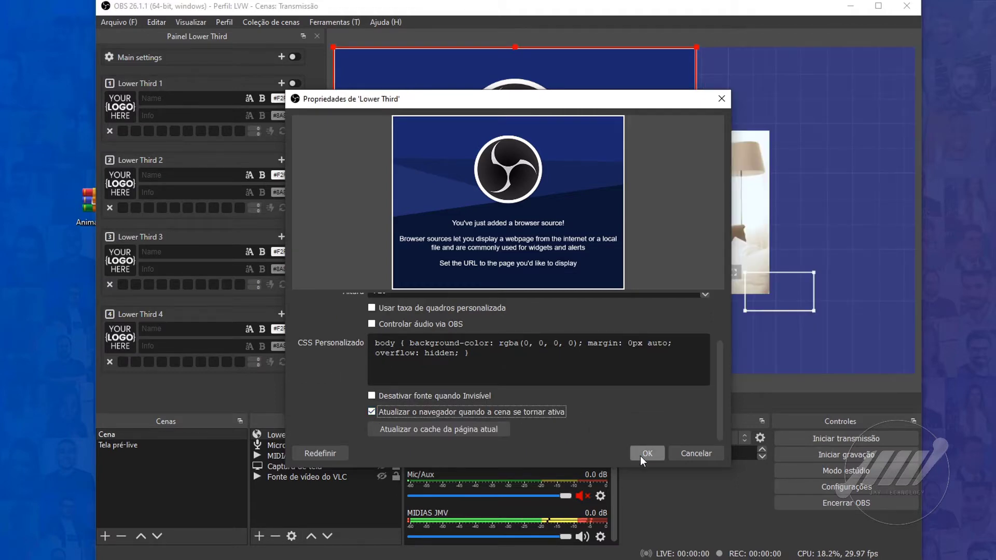
click(640, 456)
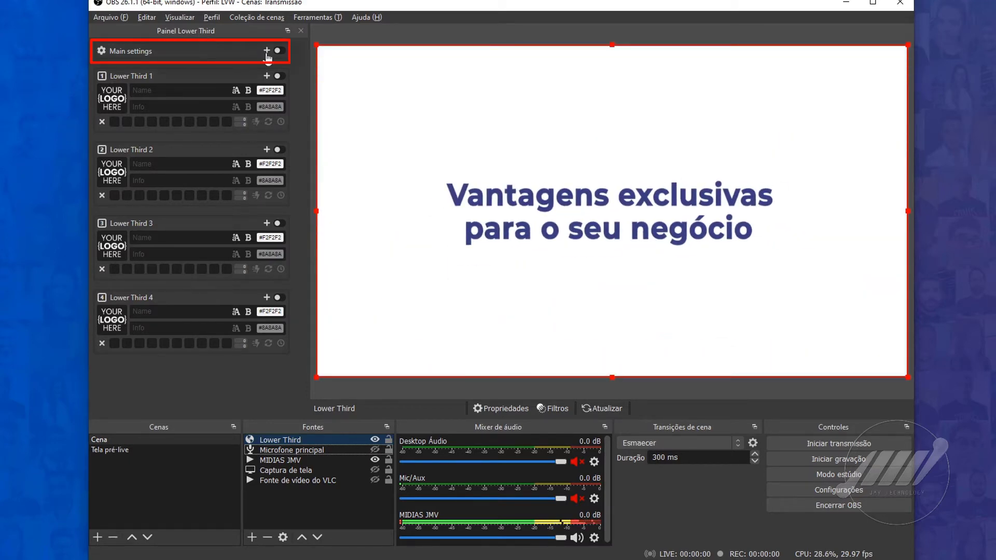
click(267, 52)
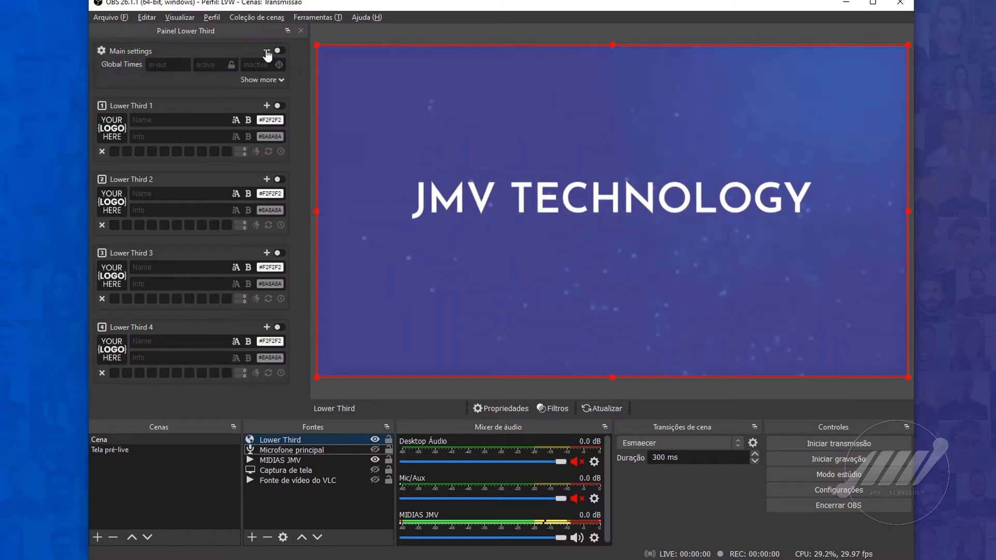
click(267, 52)
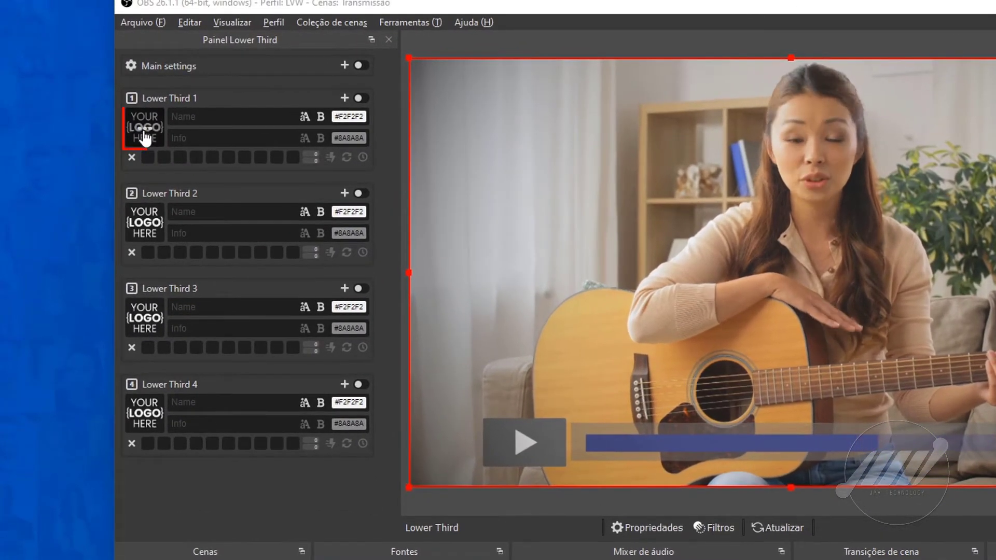
Step: Replace the Lower Third 1 logo with the jmv-logo image from the Animated-Lower-Thirds logos folder
click(145, 135)
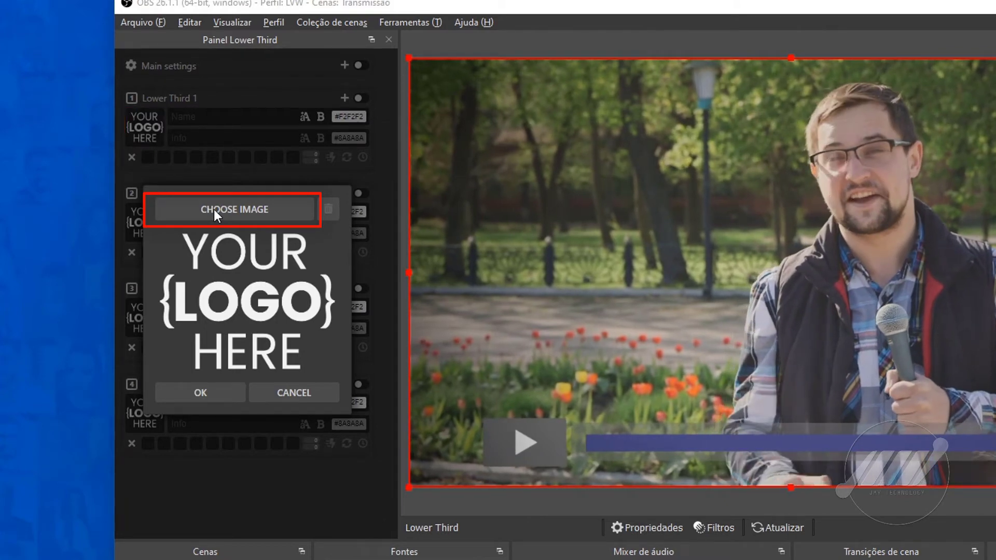
click(214, 209)
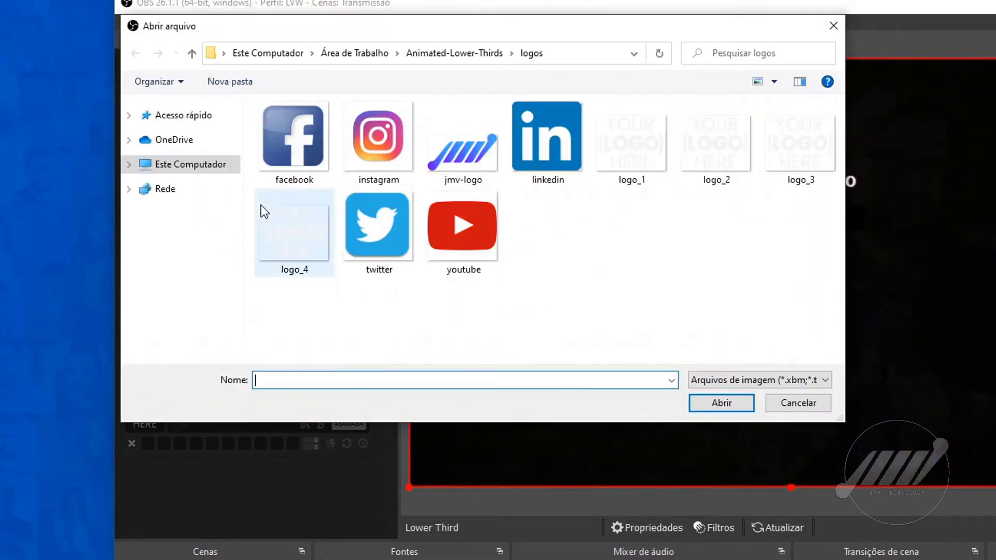
click(425, 53)
click(309, 207)
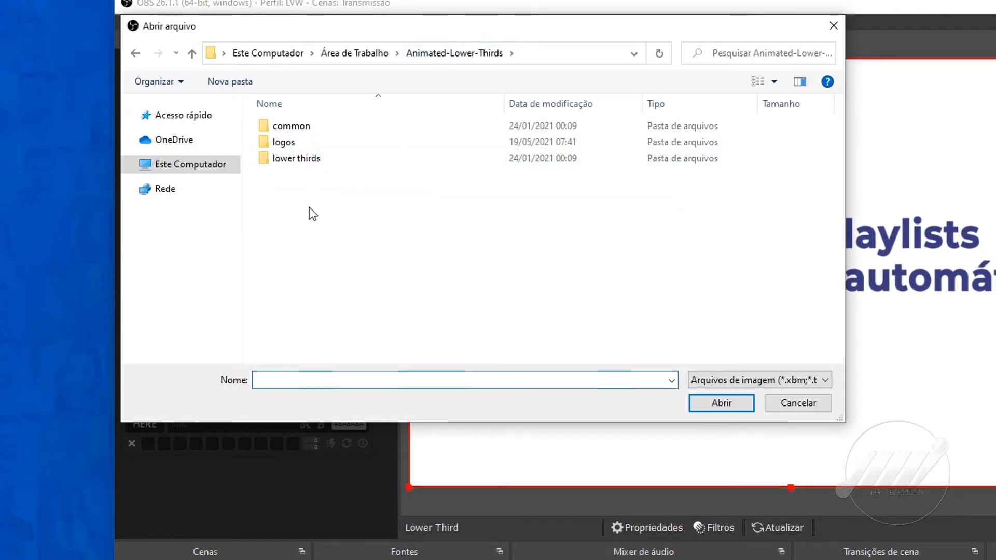
double_click(299, 143)
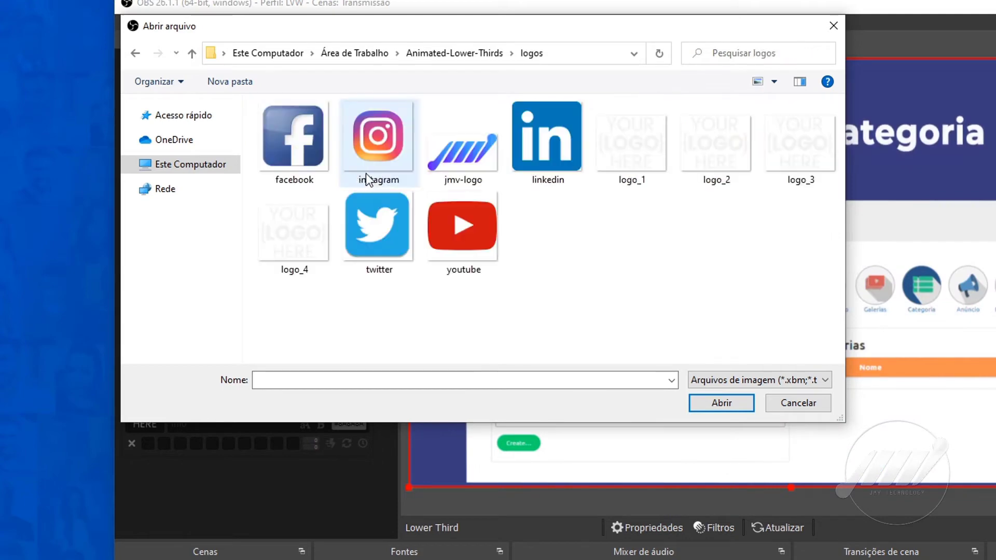
click(462, 153)
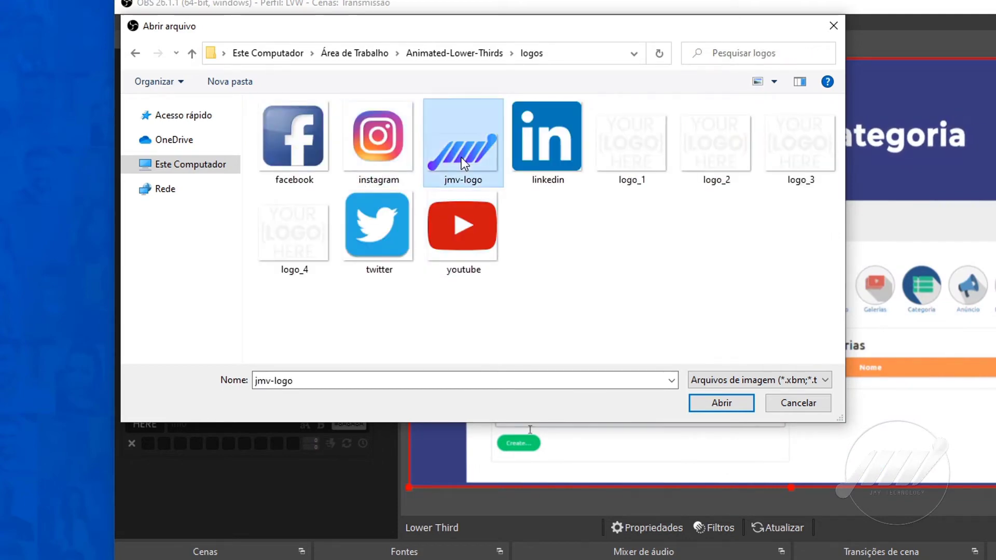
click(727, 407)
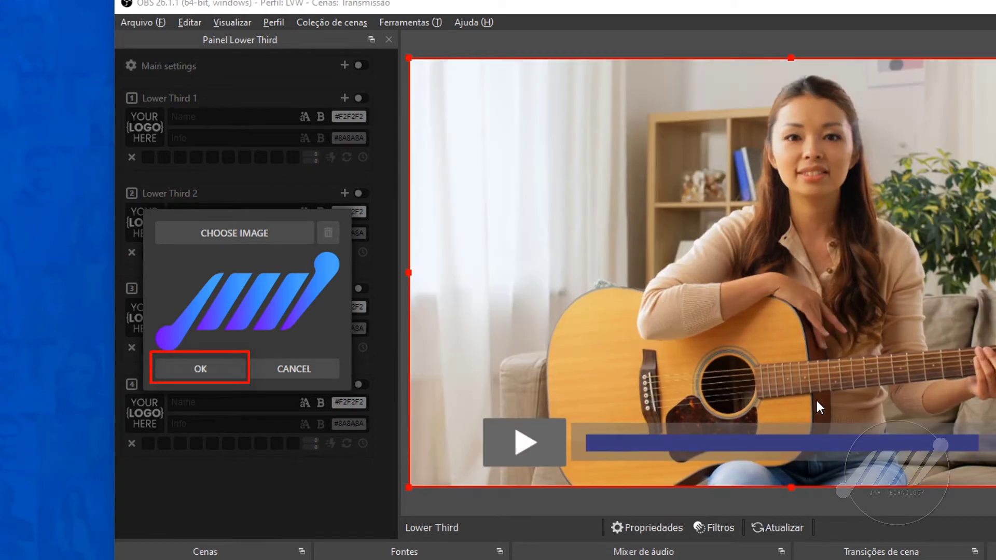
click(191, 369)
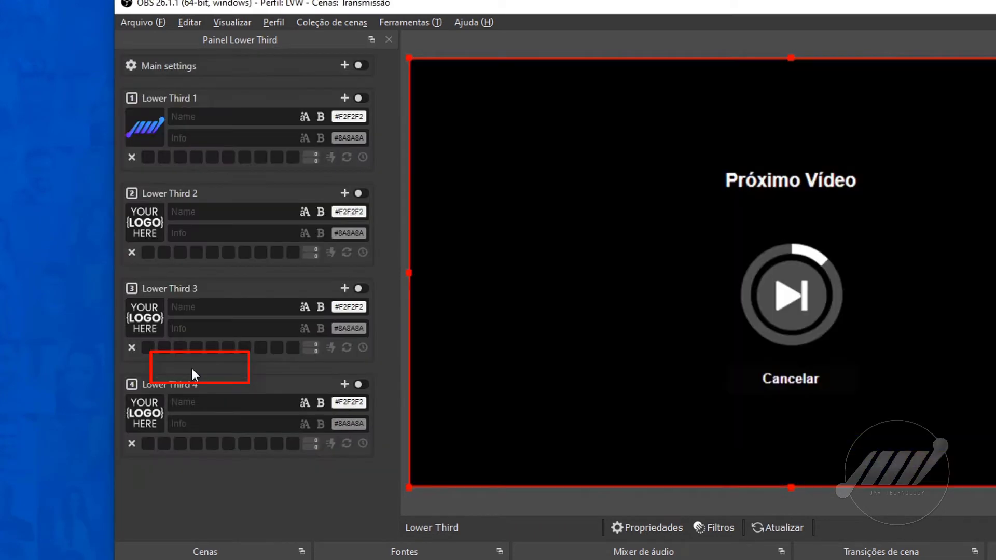
click(229, 119)
text(JMV Tutorial)
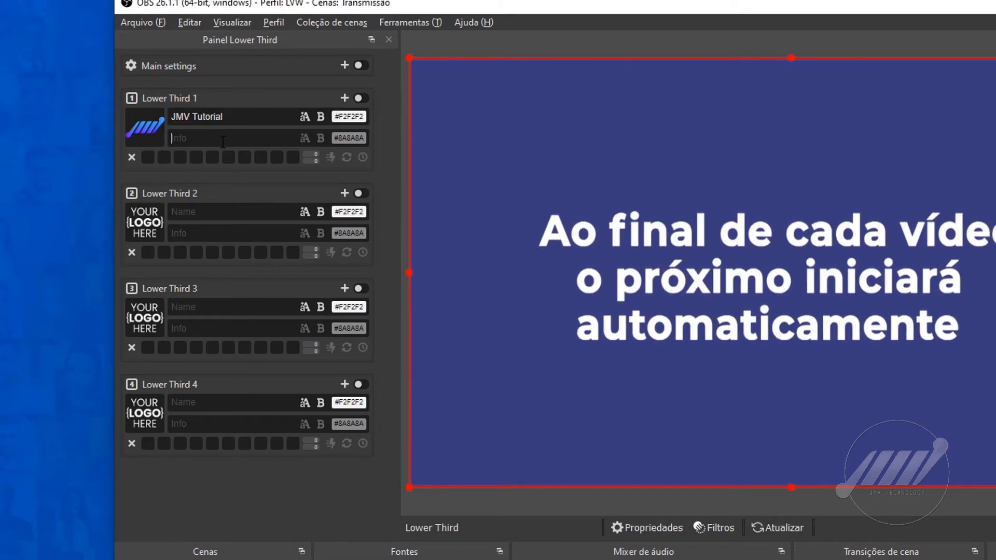
right_click(214, 141)
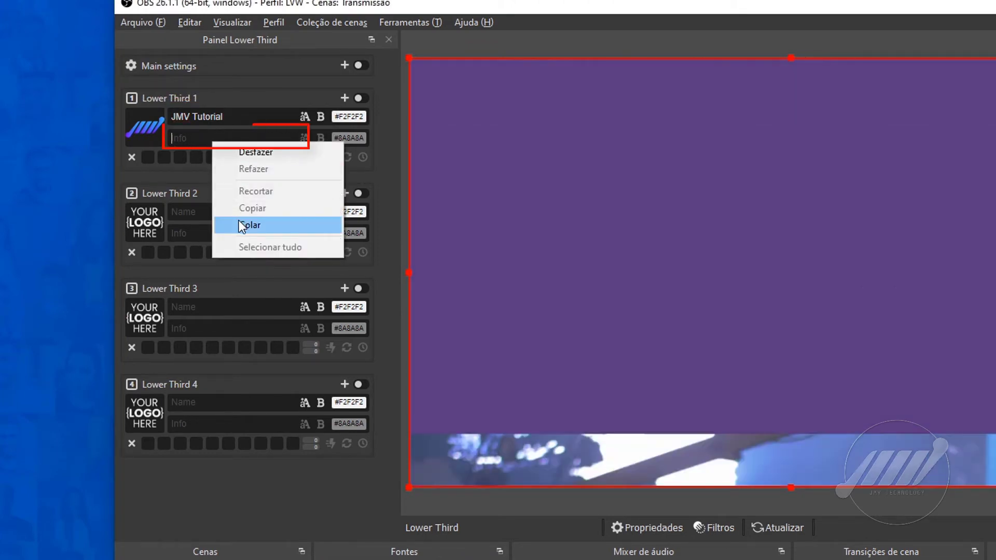
click(244, 224)
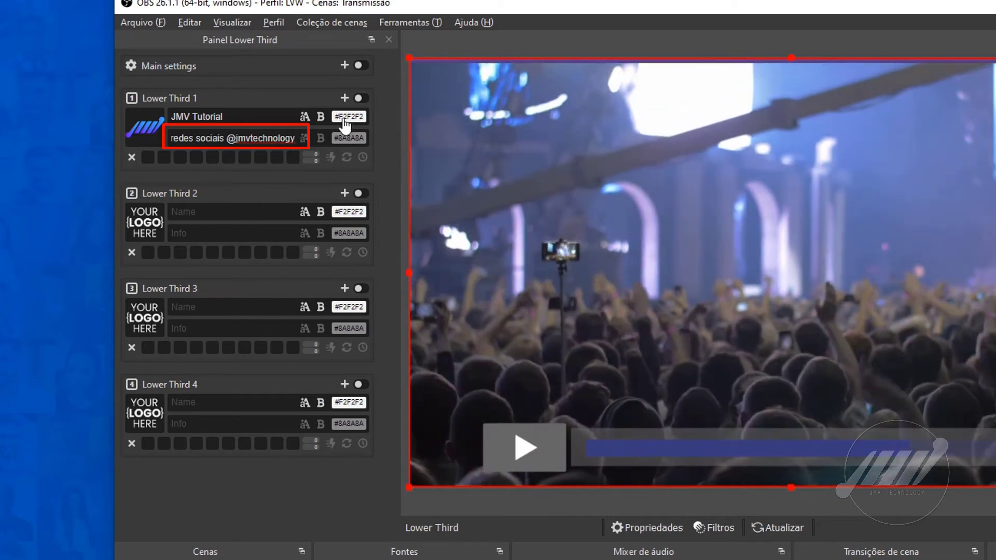
Step: Set the info text colour of Lower Third 1 to white, #FFFFFF
click(343, 117)
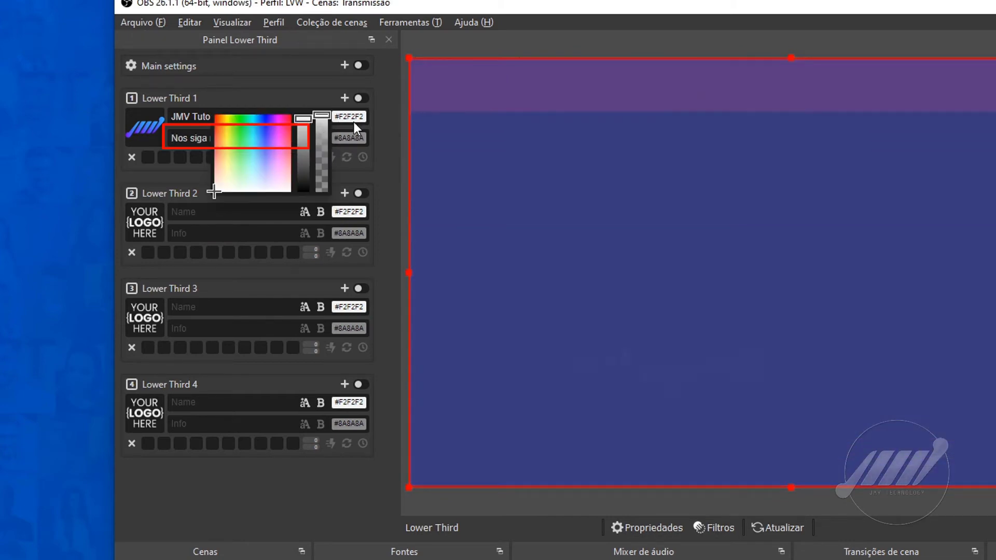
click(346, 138)
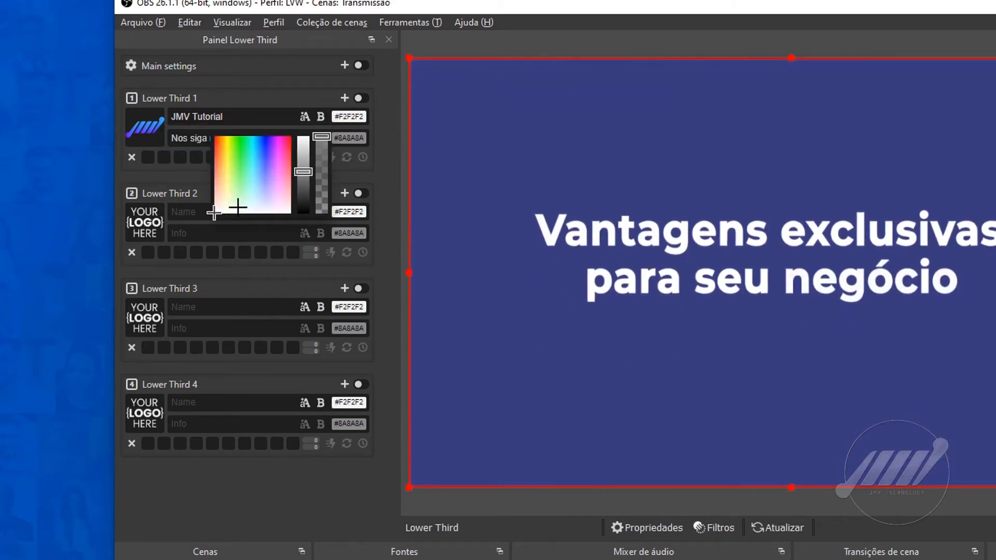
drag(304, 173, 305, 147)
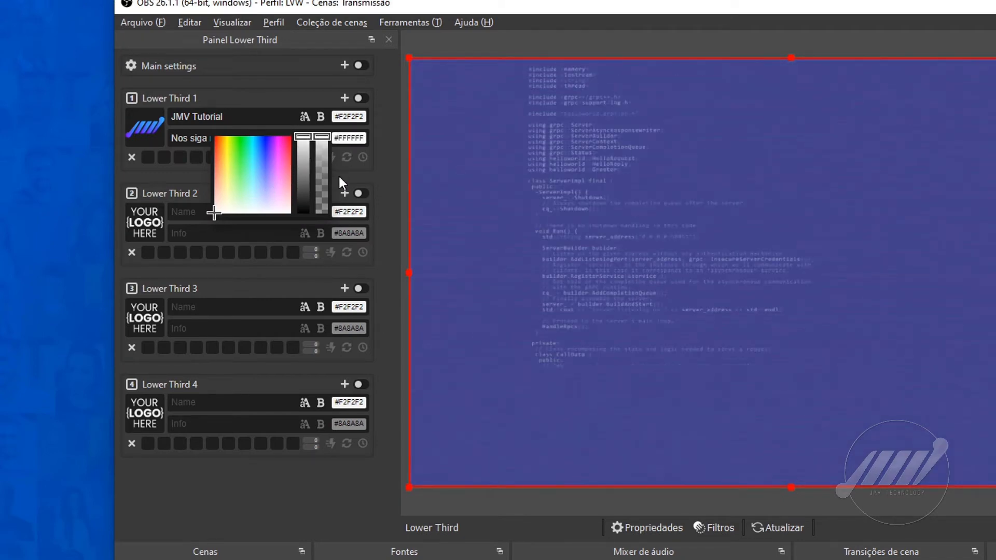
click(341, 176)
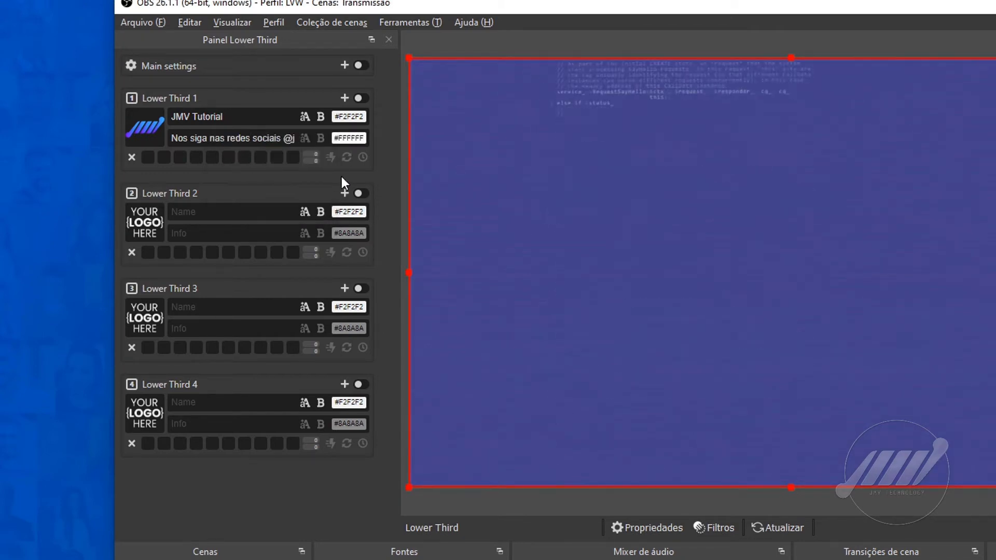
Step: Store the current Lower Third 1 content in memory slot 1 and replace its logo with the youtube image from the logos folder
click(148, 157)
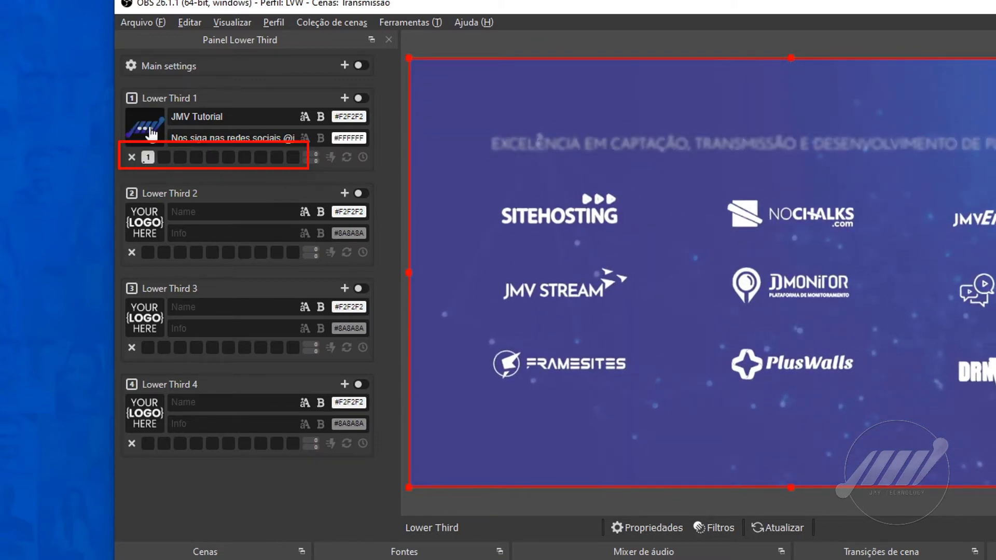
click(152, 133)
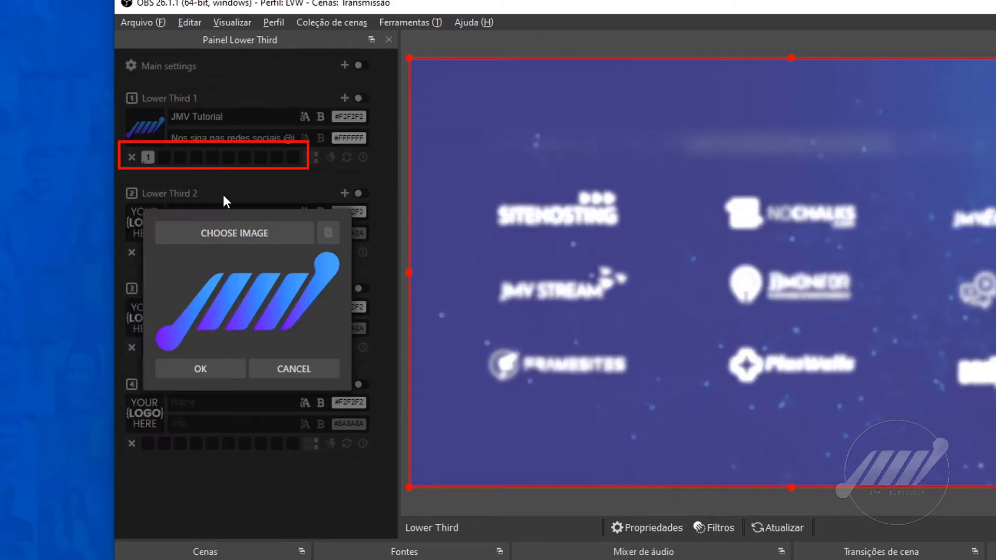
click(226, 235)
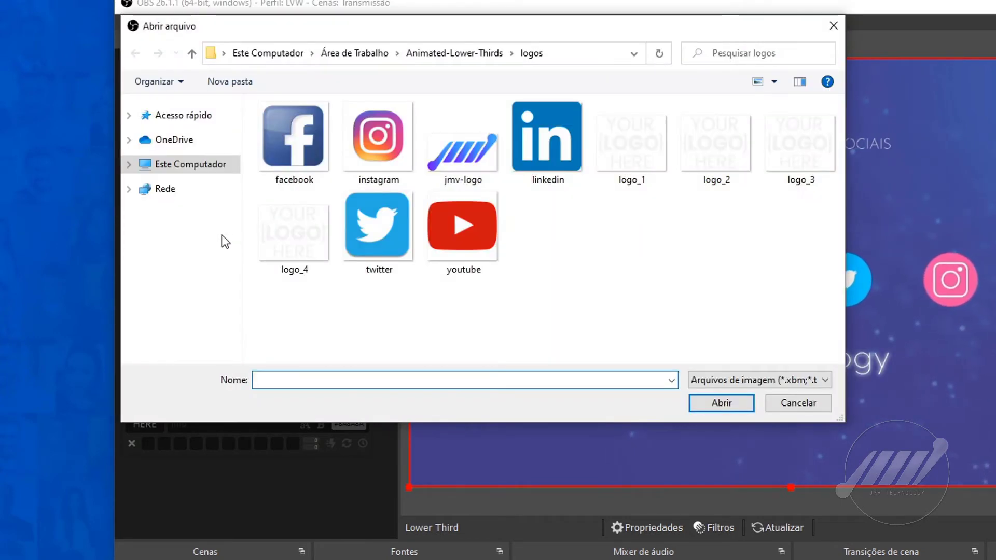
click(429, 259)
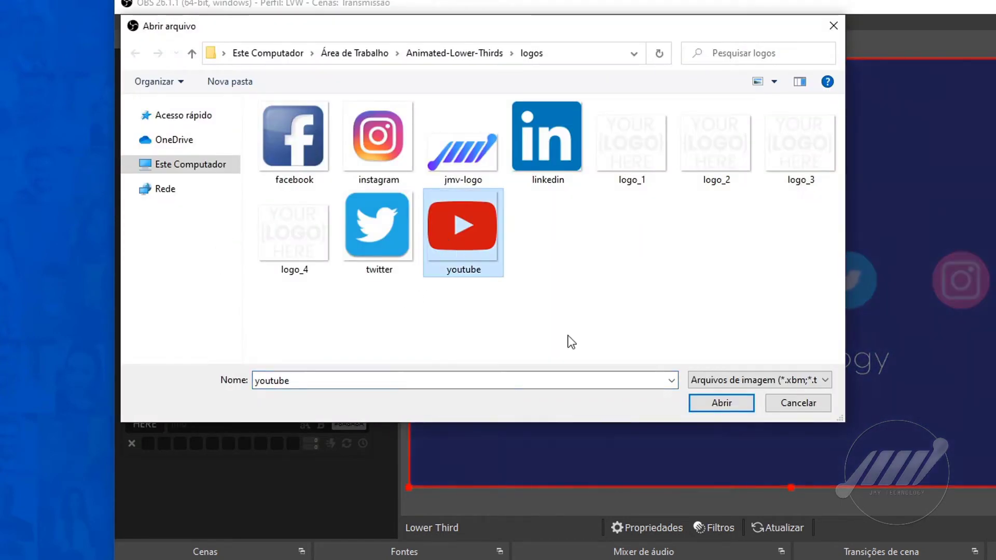
click(720, 408)
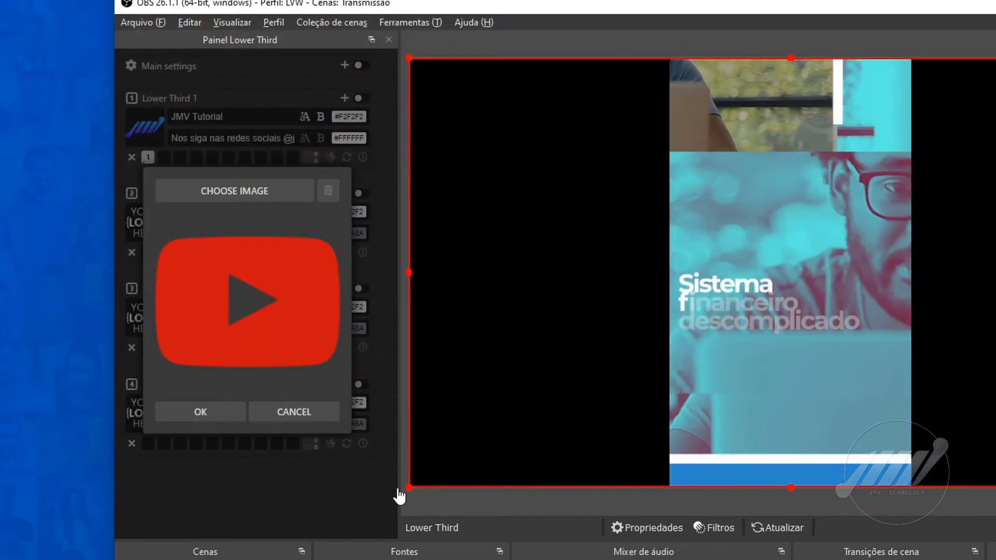
click(201, 412)
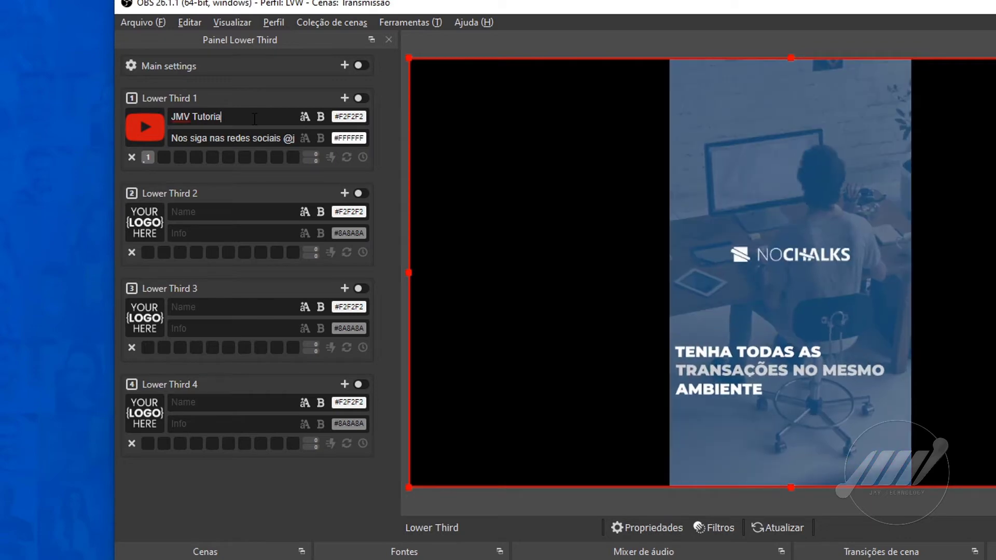
right_click(254, 119)
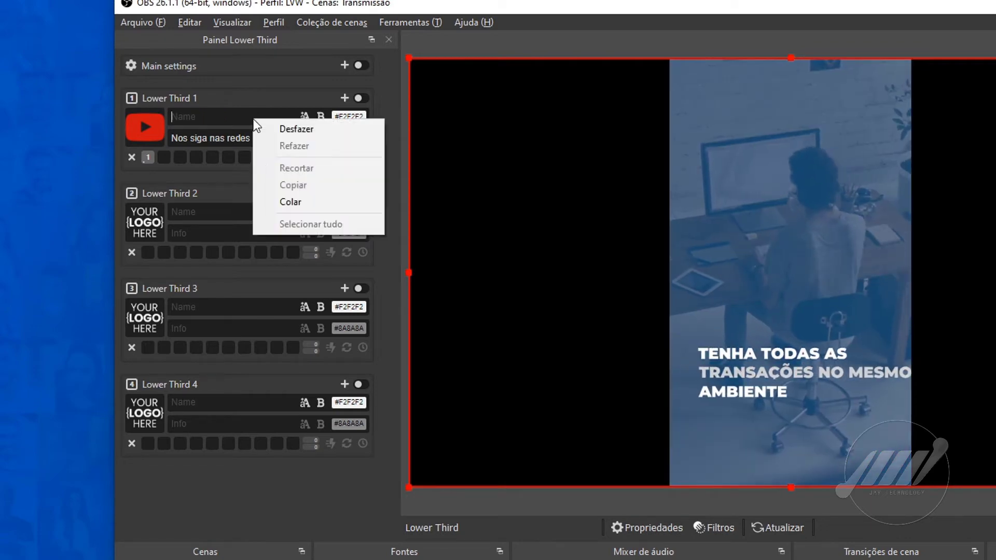
click(291, 202)
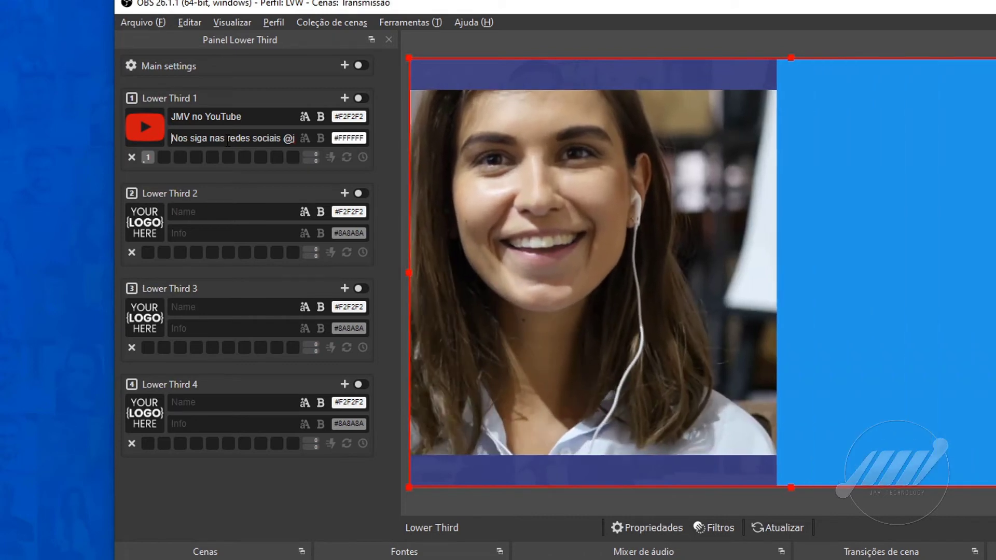
text(m/jmvtechnology)
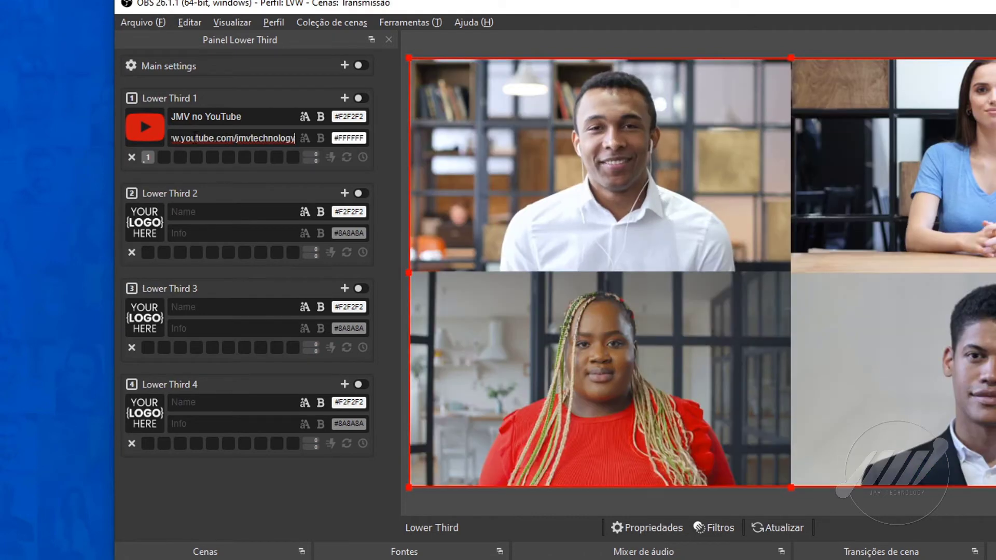
click(163, 157)
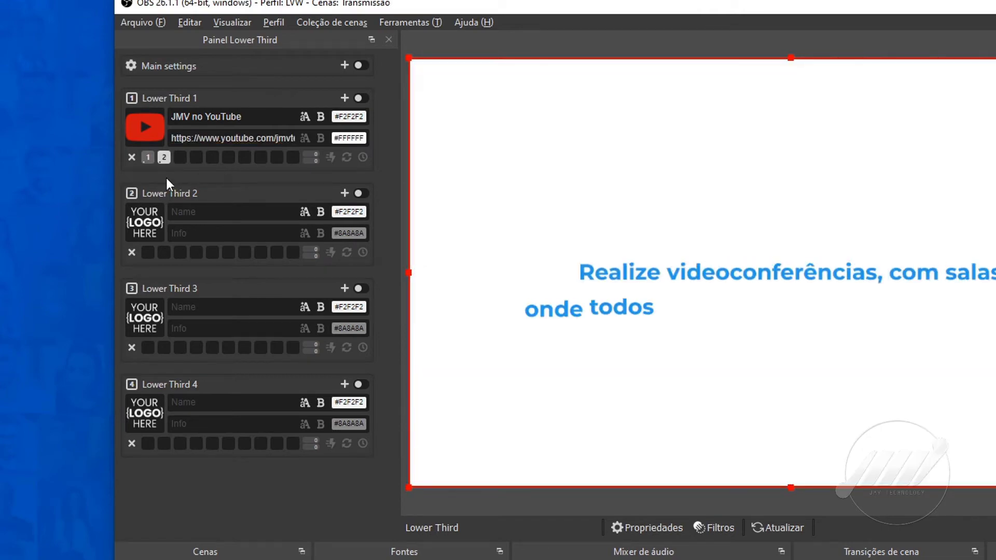
Step: Replace the Lower Third 1 logo with the instagram image from the logos folder
click(150, 136)
click(179, 186)
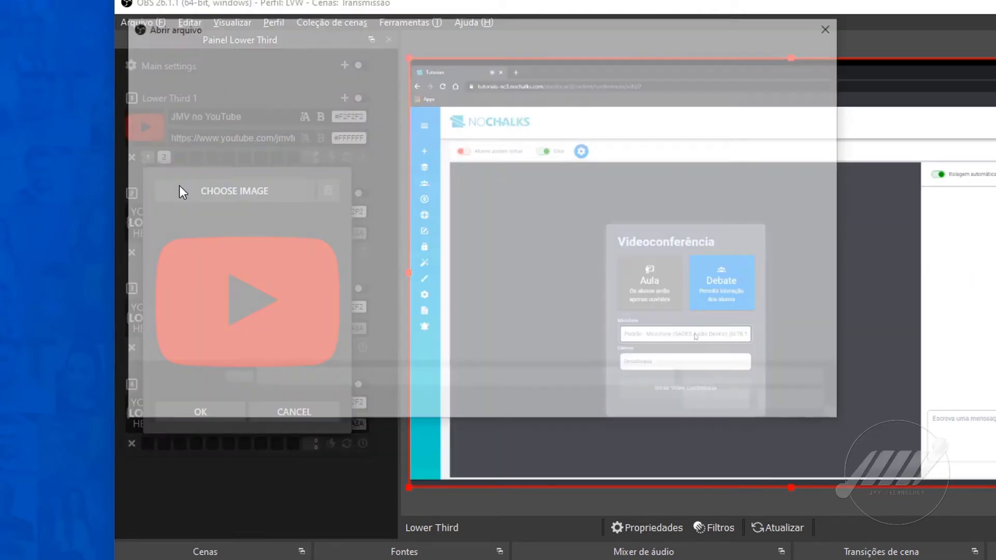
click(363, 158)
click(721, 405)
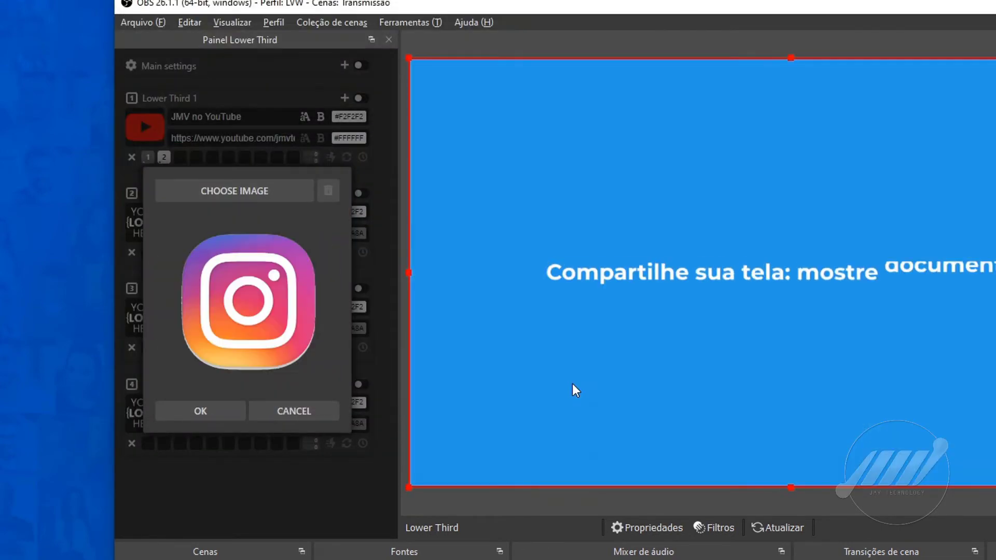
click(200, 412)
triple_click(280, 109)
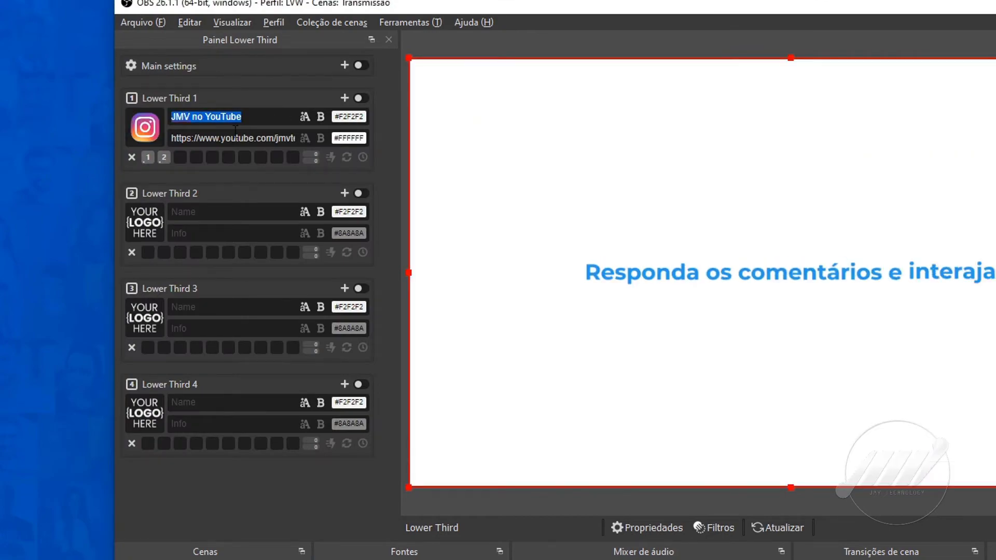
text(JMV no Instagram)
key(Tab)
key(BackSpace)
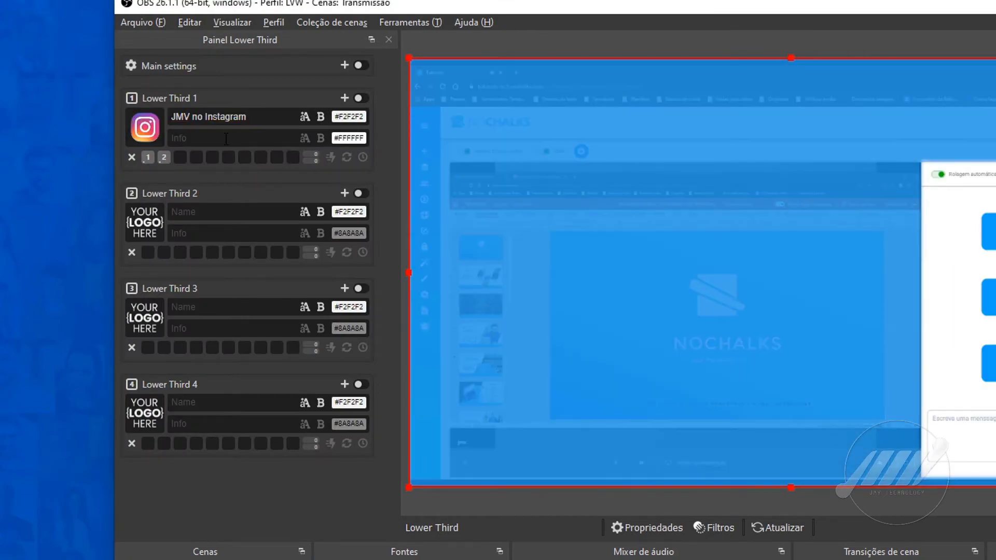
text(@jmvtechnology)
click(179, 156)
Step: Replace the Lower Third 1 logo with the facebook image from the logos folder
click(203, 191)
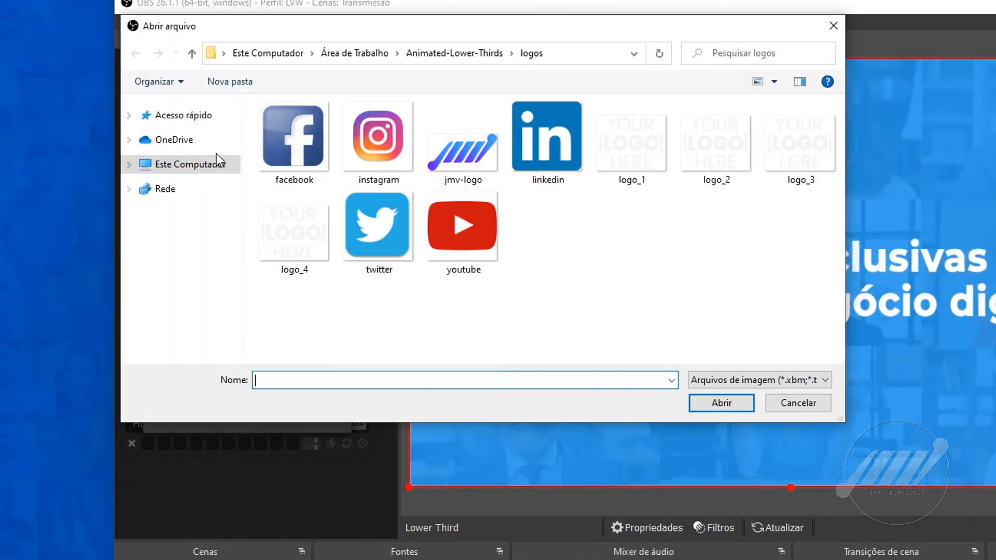
click(304, 158)
click(721, 403)
click(210, 408)
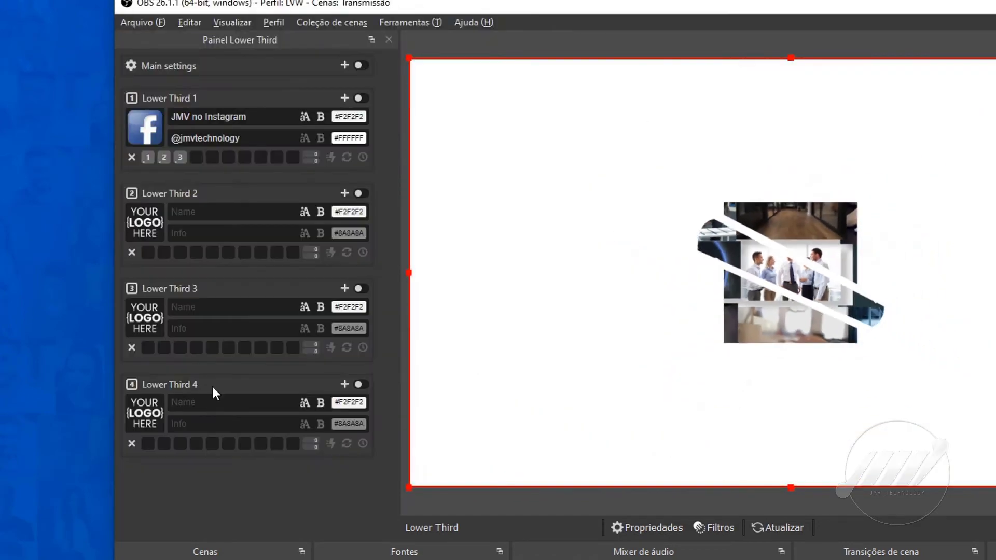
triple_click(277, 117)
text(JMV no FaceBook)
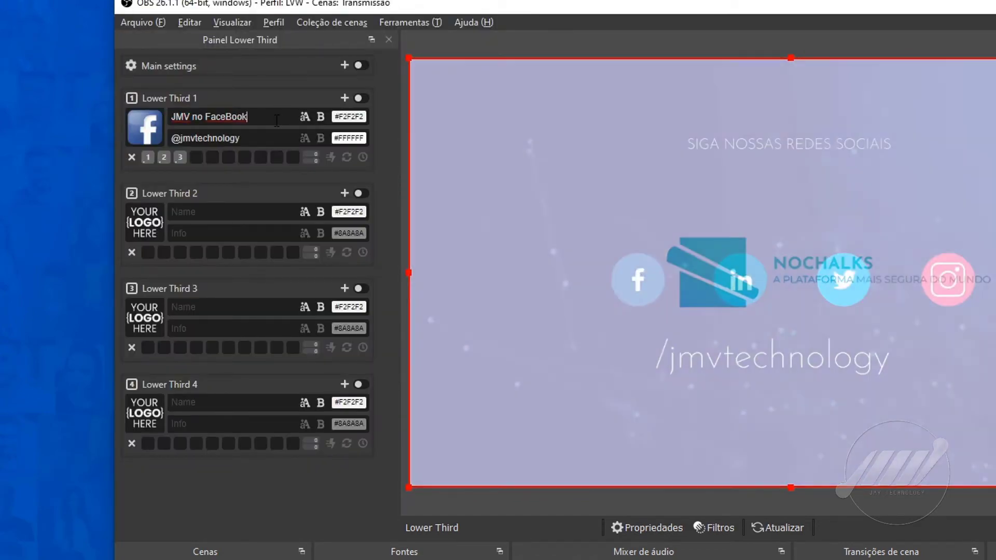
key(Tab)
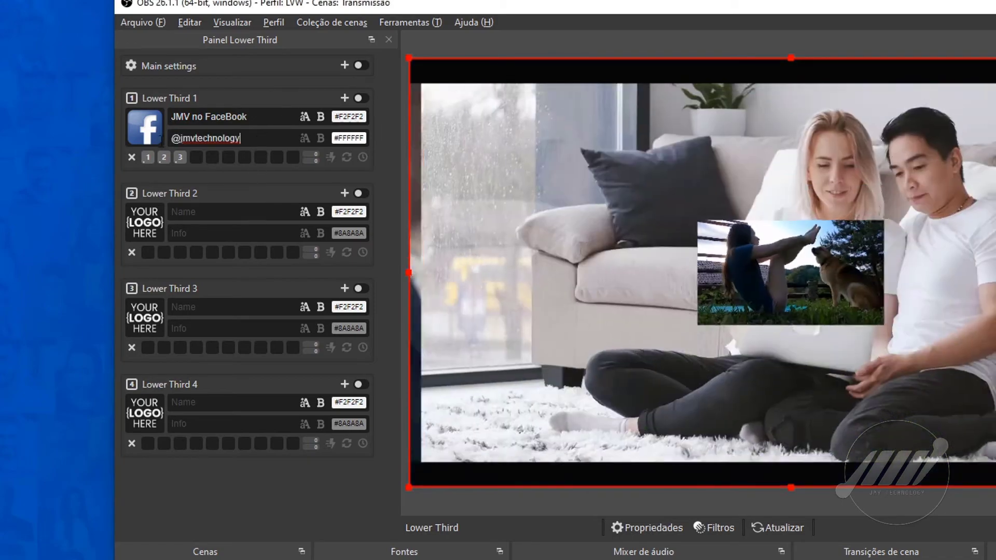
key(BackSpace)
text(facebook.com/JMVTechnology/)
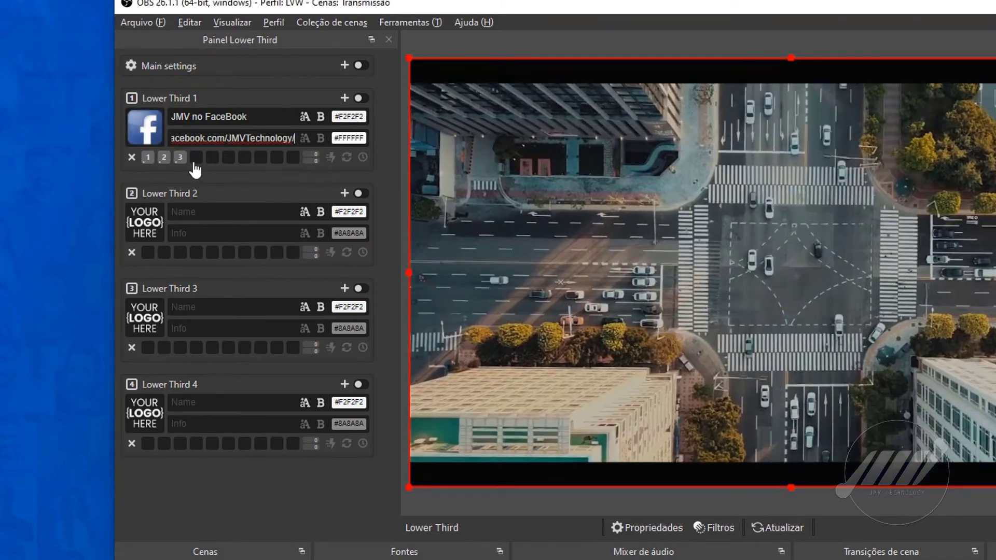
click(196, 157)
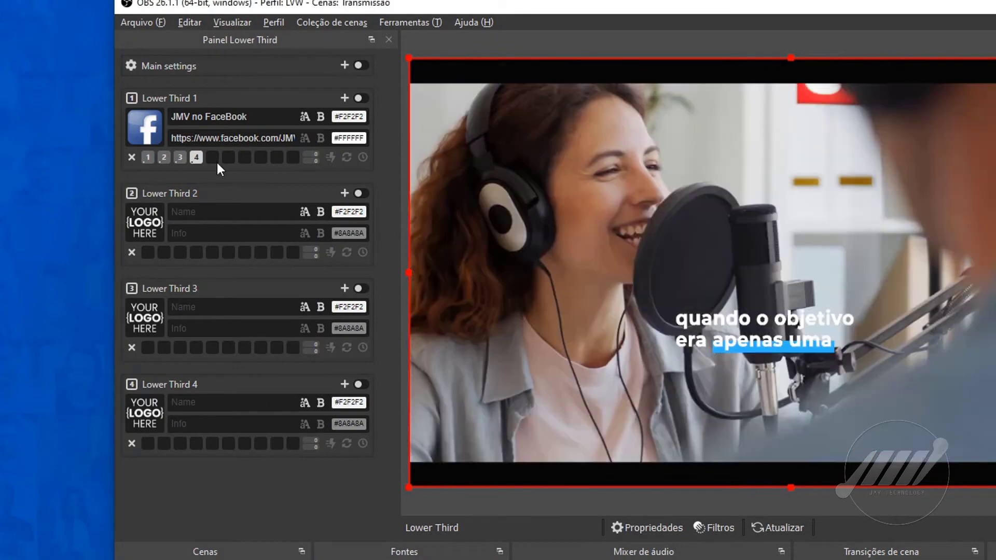
Step: Replace the Lower Third 1 logo with the twitter image from the logos folder
click(145, 136)
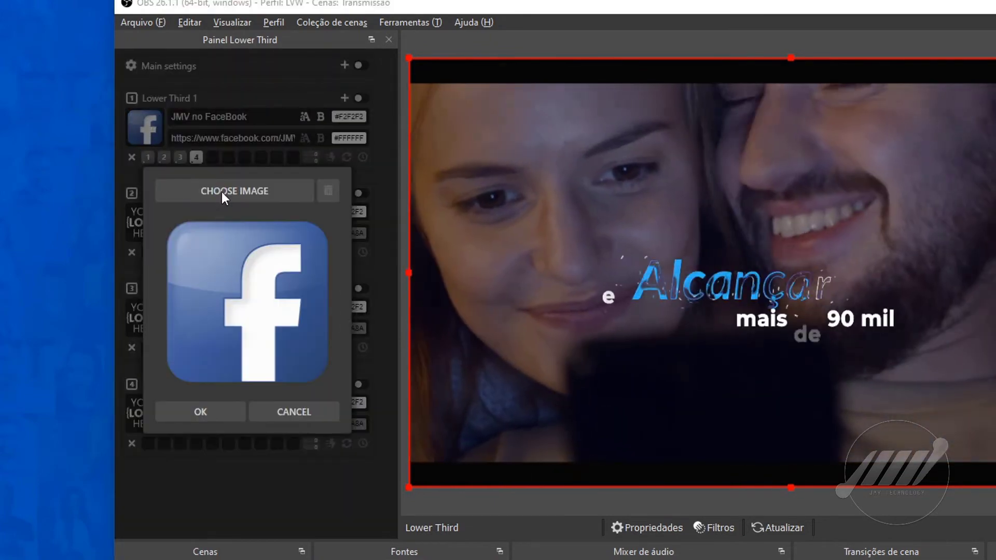
click(222, 192)
click(399, 216)
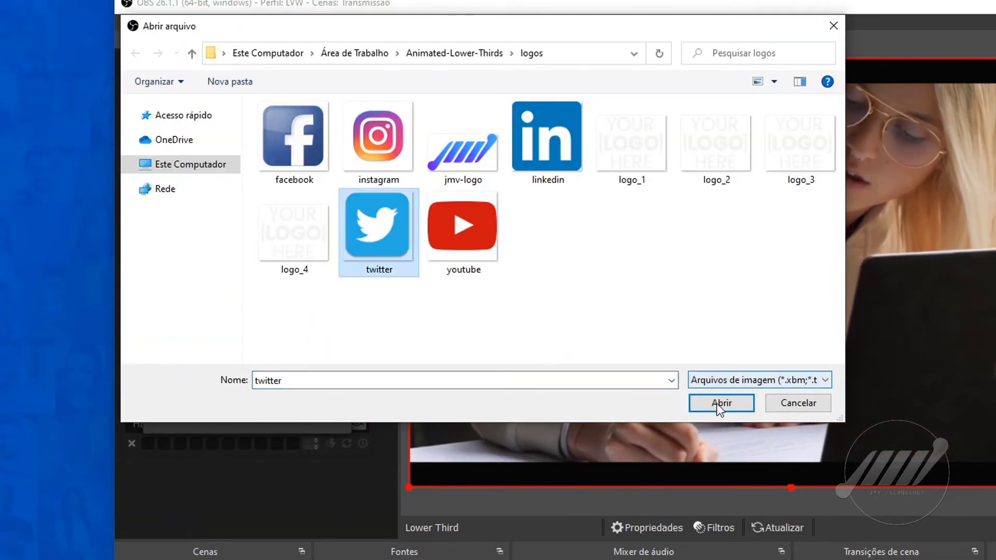
click(711, 399)
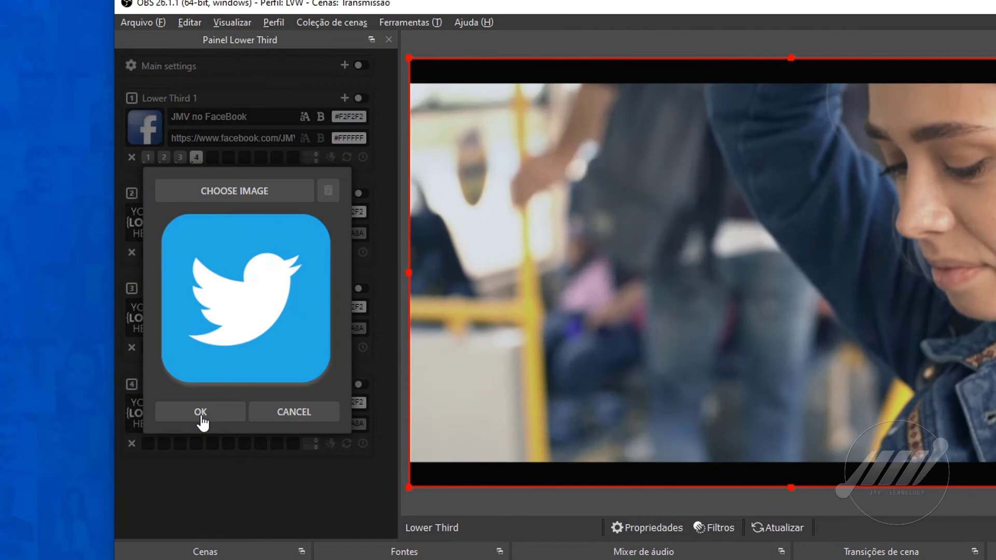
click(201, 413)
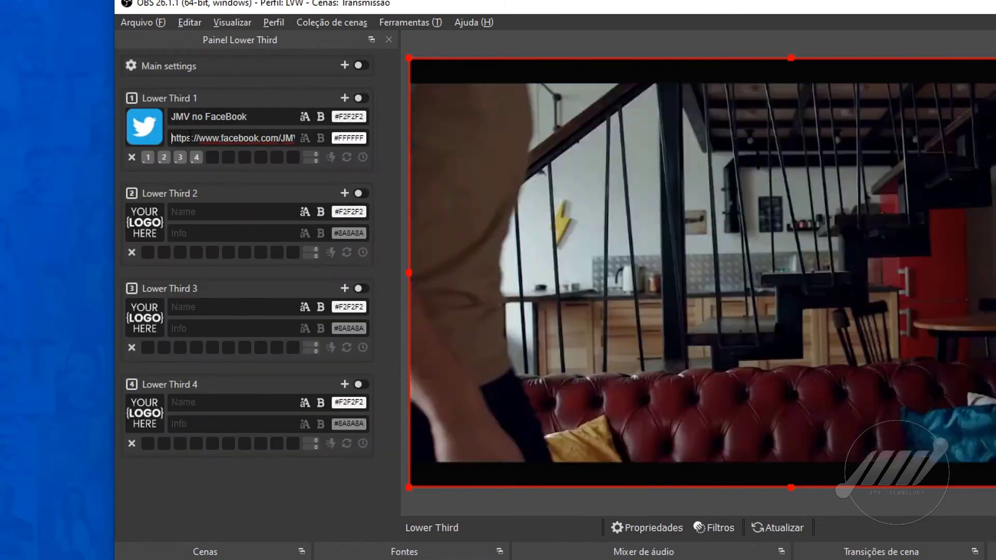
click(189, 136)
key(ctrl+a)
key(BackSpace)
key(shift+Tab)
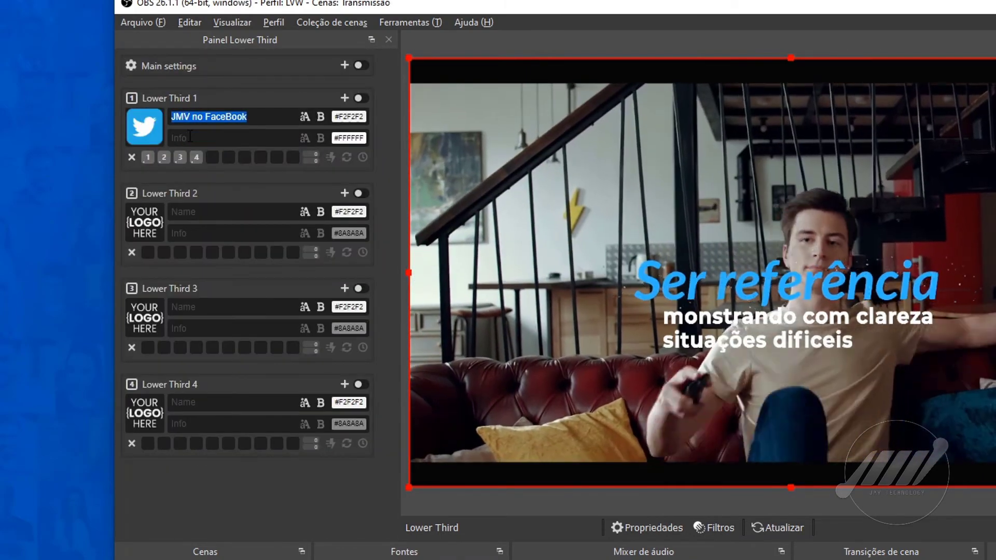
text(JMV no Twitter)
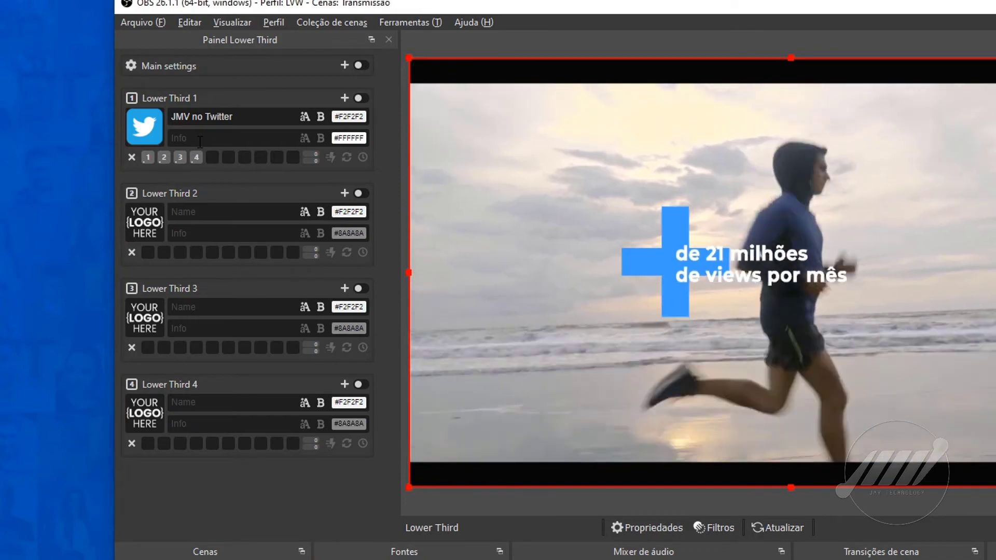
click(199, 139)
text(https://twitter.com/jmvtechnology)
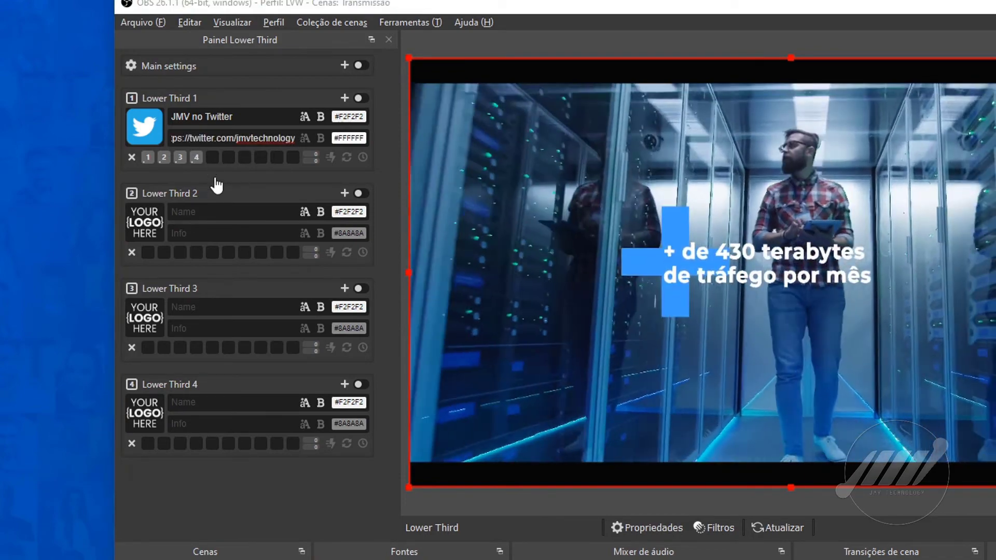
click(212, 157)
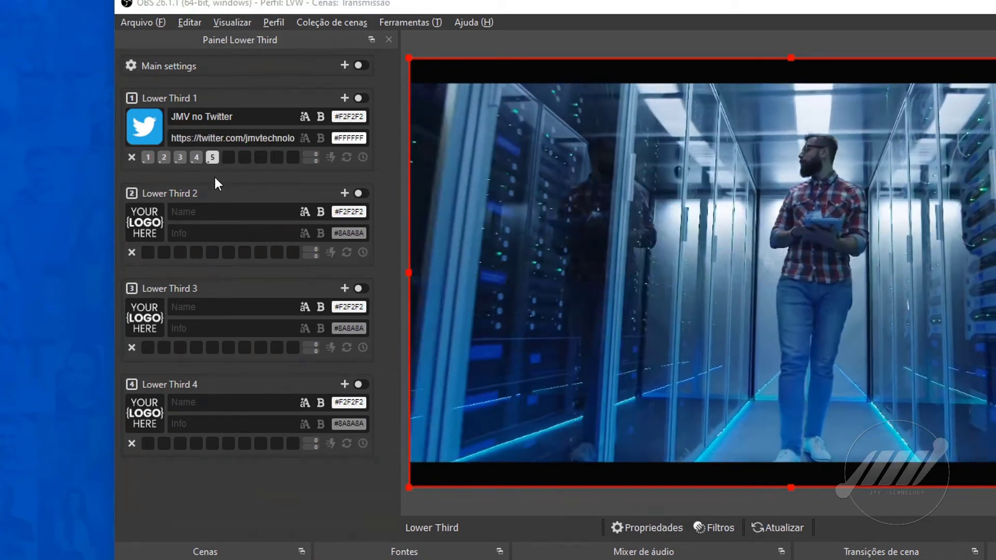
Step: Set up Lower Third 1 with the linkedin logo, name JMV no LinkdIn and LinkedIn company link, and store it in memory slot 6
click(138, 138)
click(187, 205)
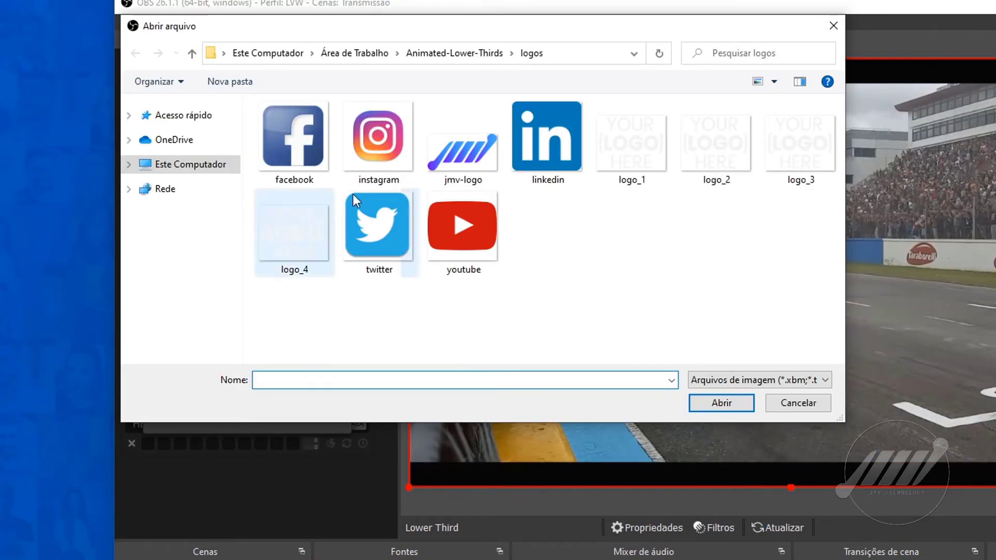
click(720, 403)
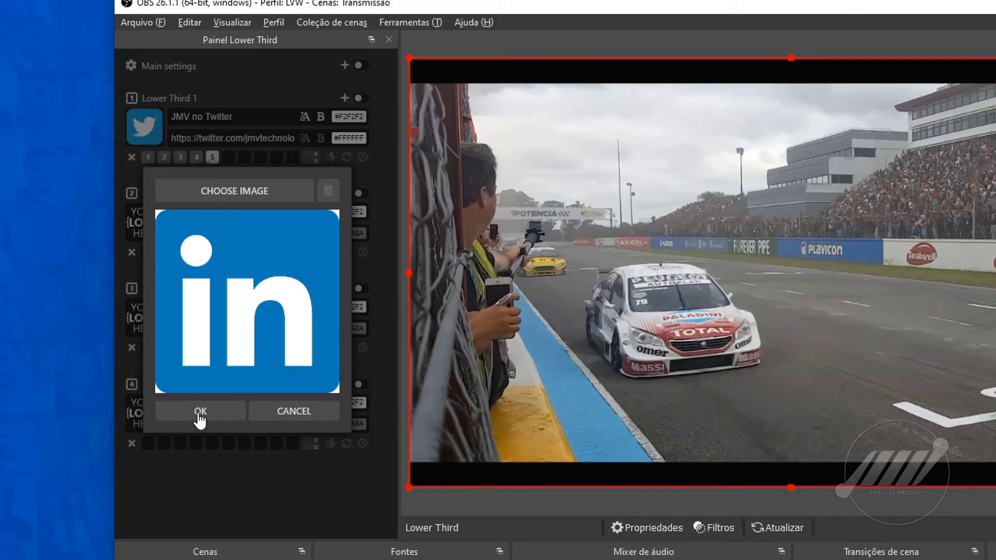
click(199, 412)
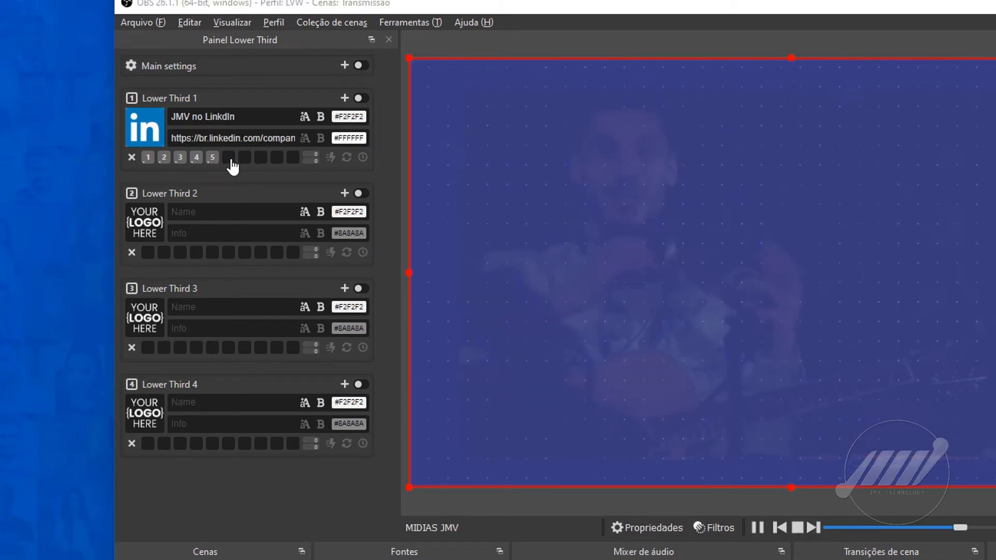
click(228, 157)
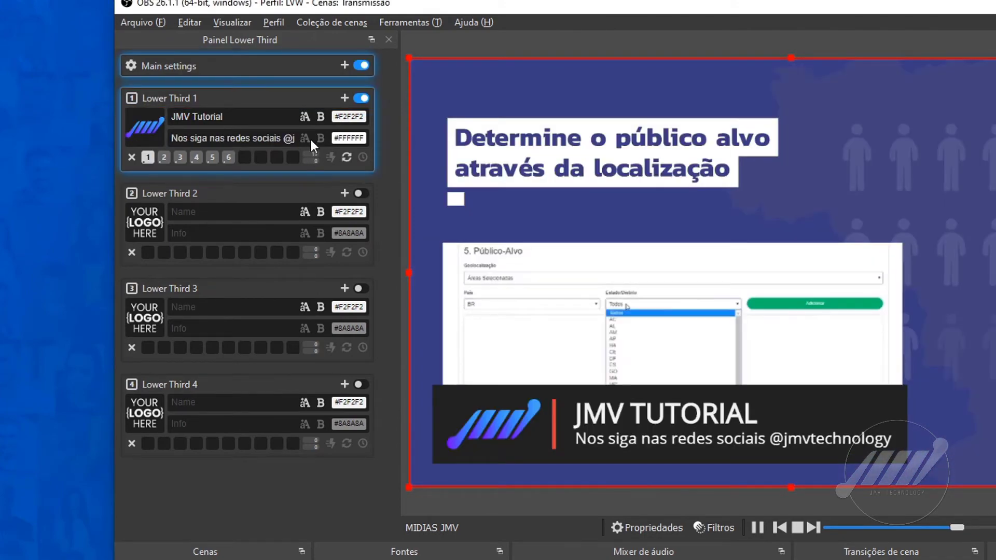
Step: Expand the style settings of Lower Third 1 and try right alignment before returning it to left alignment
click(343, 100)
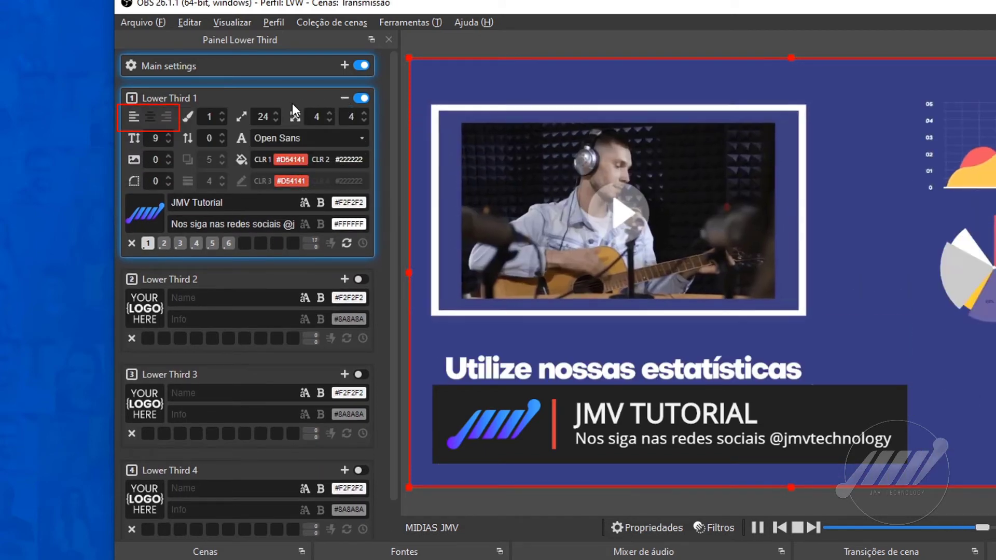
click(166, 121)
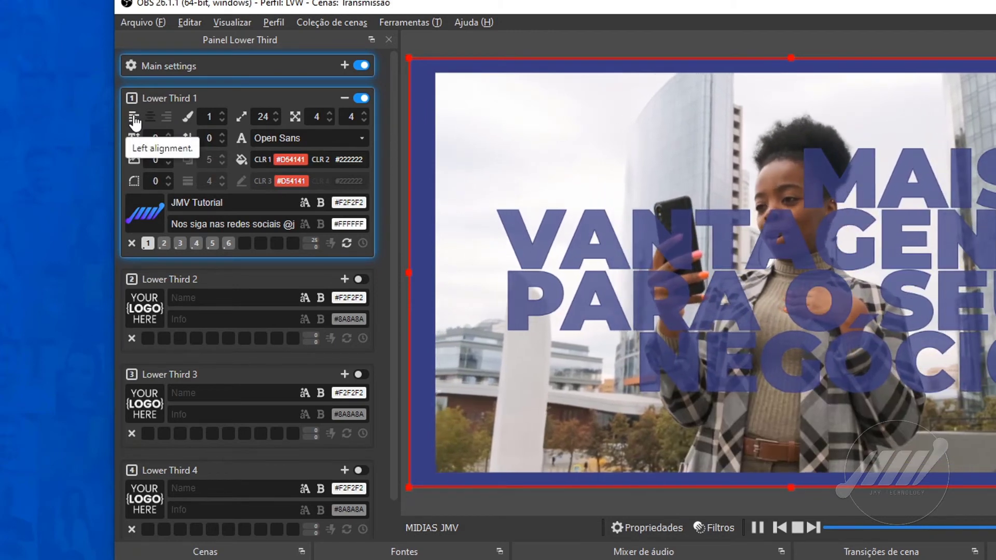
click(134, 119)
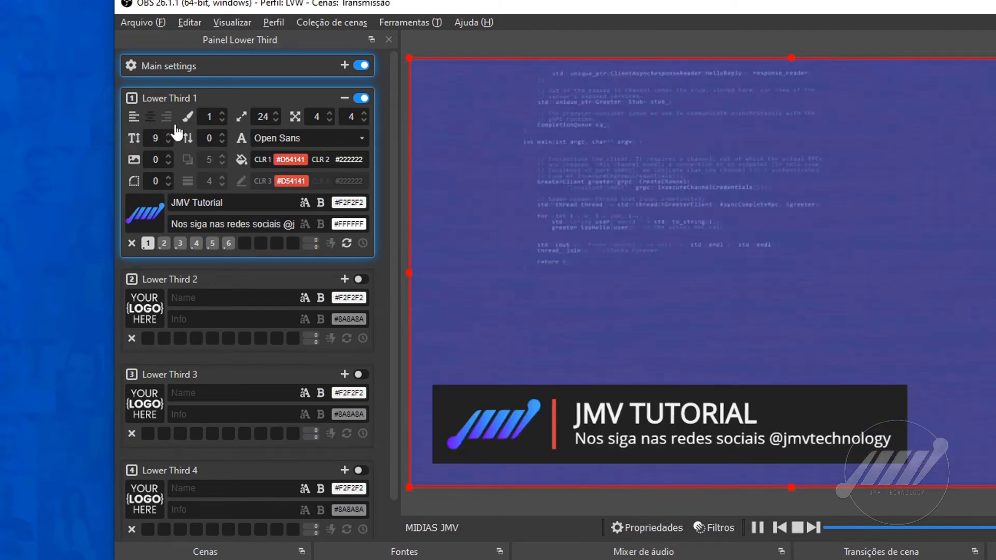
Step: Try styles 2 and 3 on Lower Third 1 with its logo shown, then load memory slot 1 and return to style 1
click(222, 114)
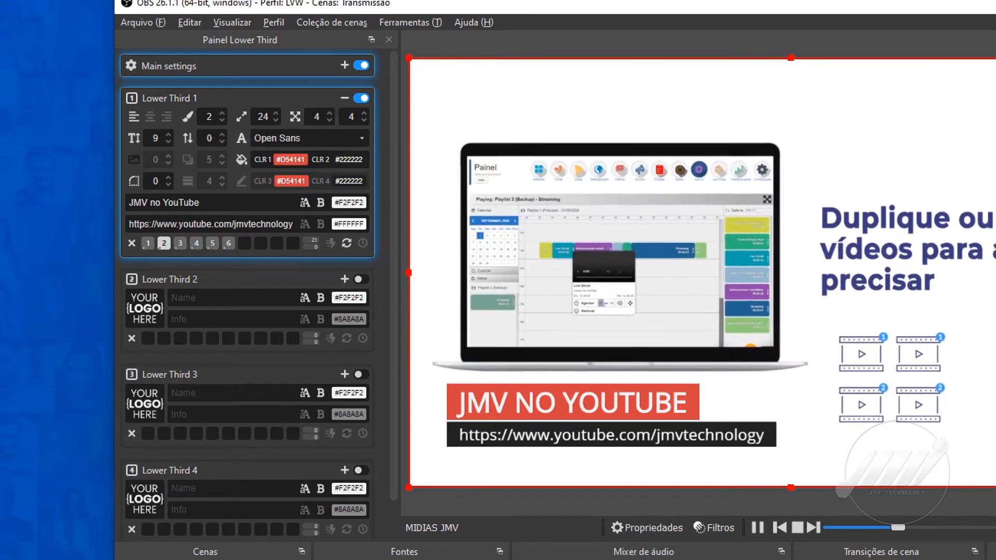
click(222, 114)
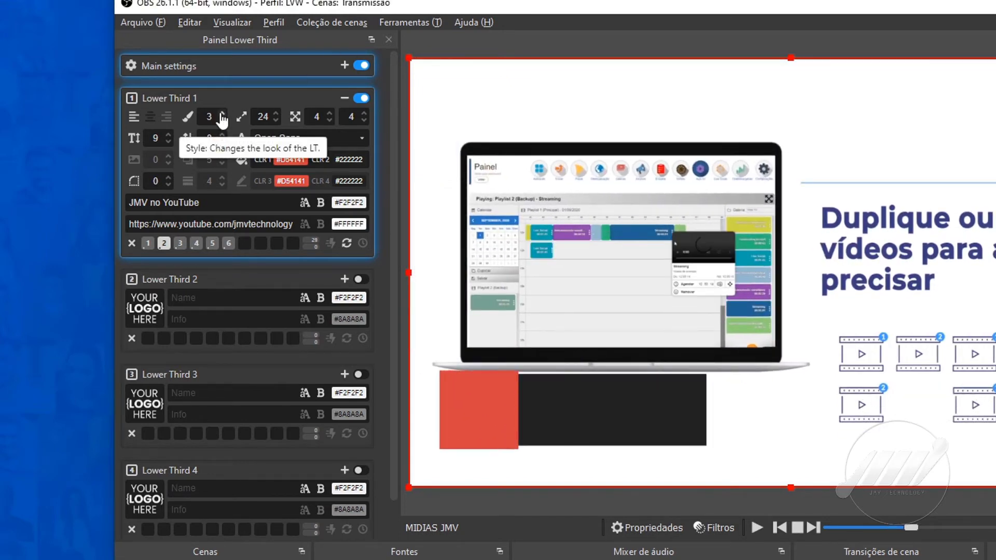
click(134, 159)
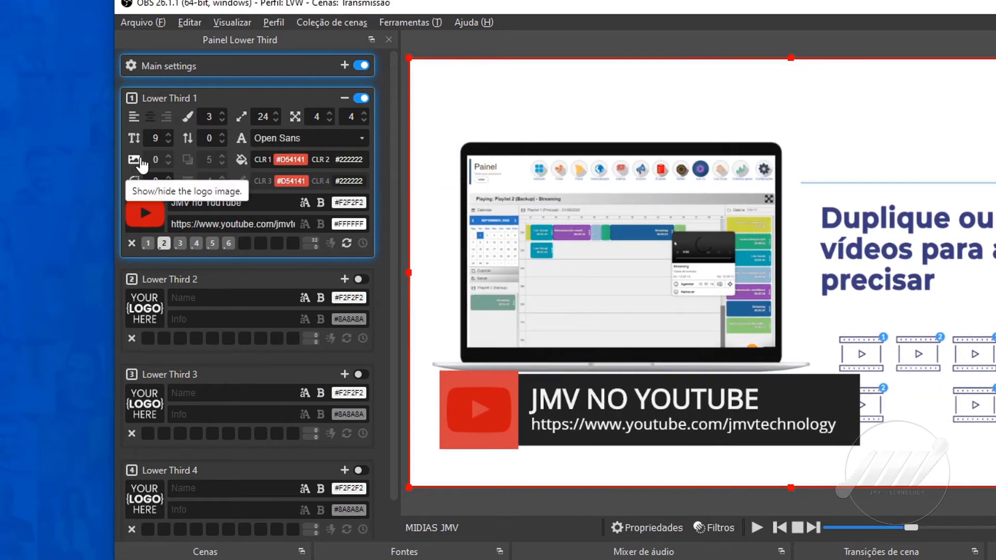
click(148, 243)
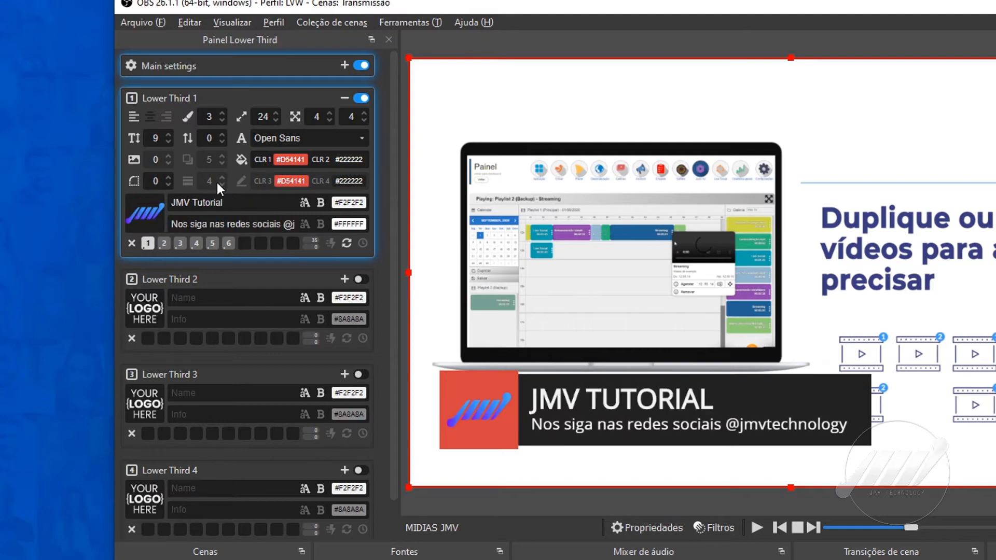
double_click(222, 119)
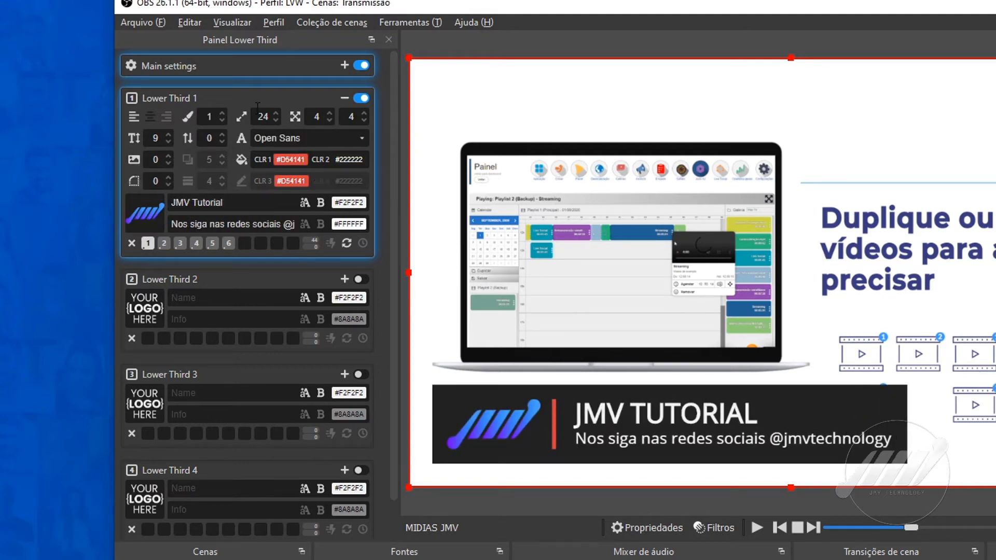
Step: Try size 22 on Lower Third 1 and return the size to 24
click(275, 120)
click(275, 121)
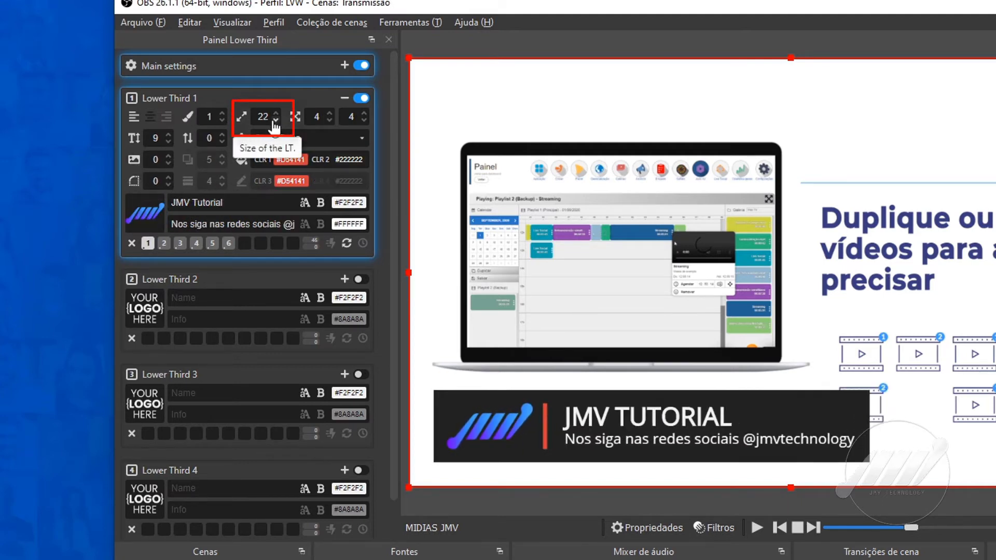
click(274, 113)
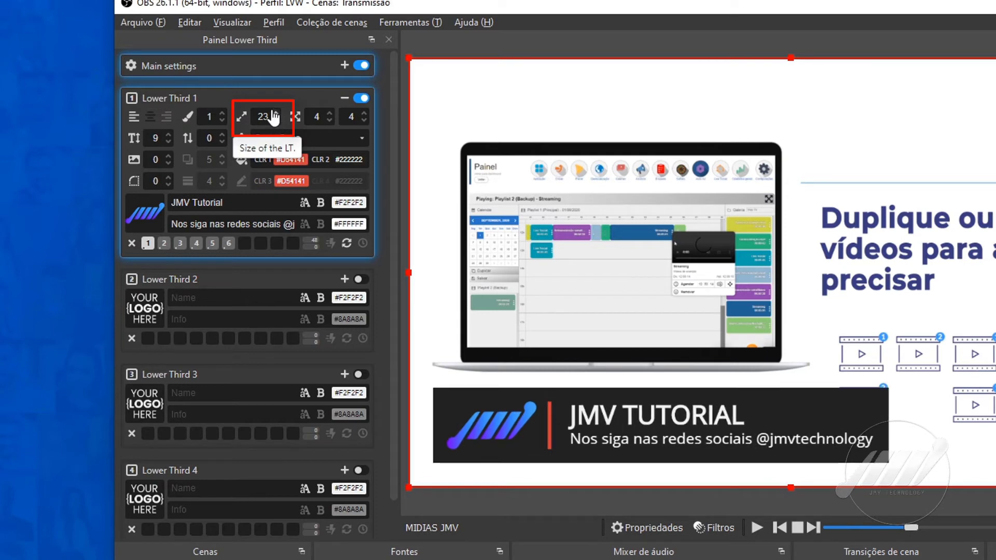
click(273, 113)
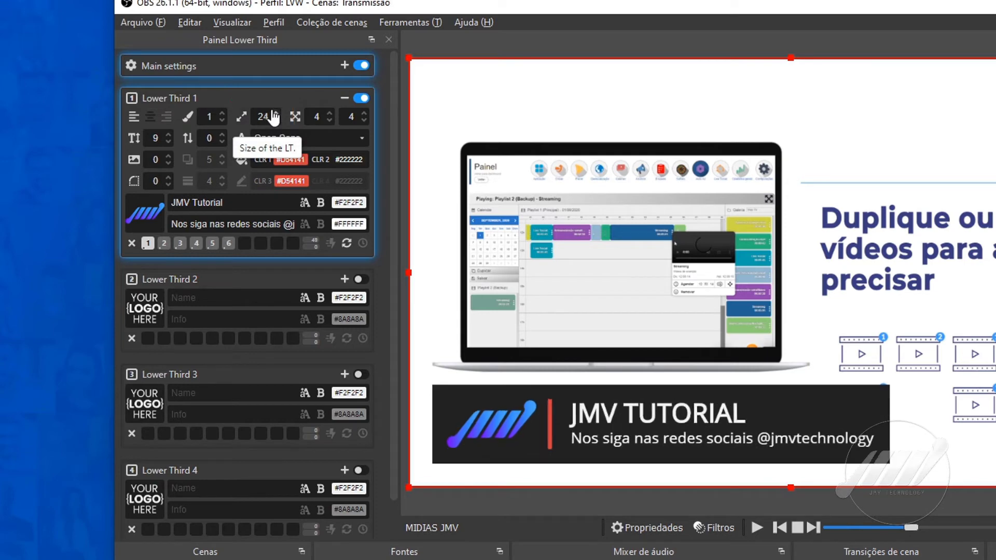
Step: Try horizontal margins of 3 and 7 on Lower Third 1 and return the horizontal margin to 4
click(328, 120)
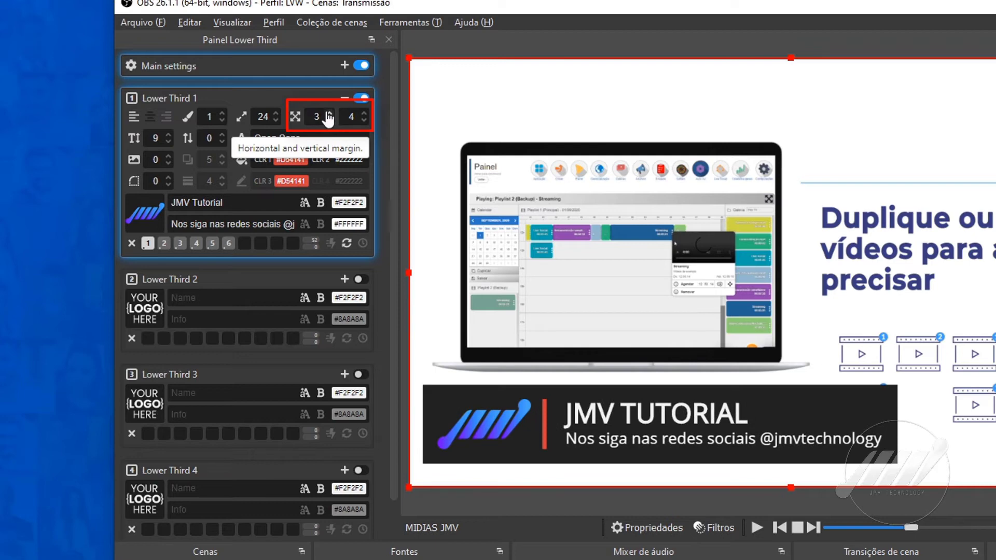
click(328, 113)
click(328, 113)
click(329, 113)
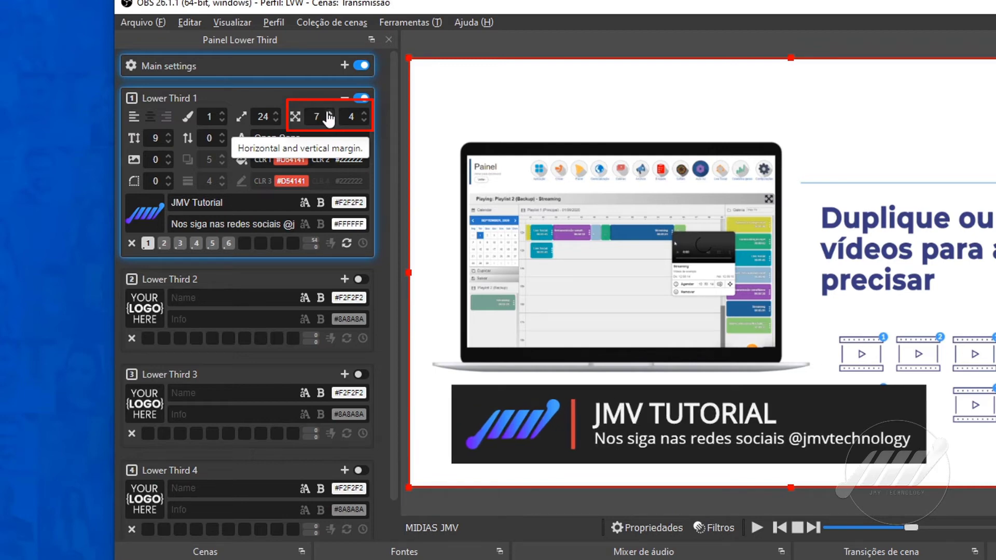
click(329, 121)
click(328, 120)
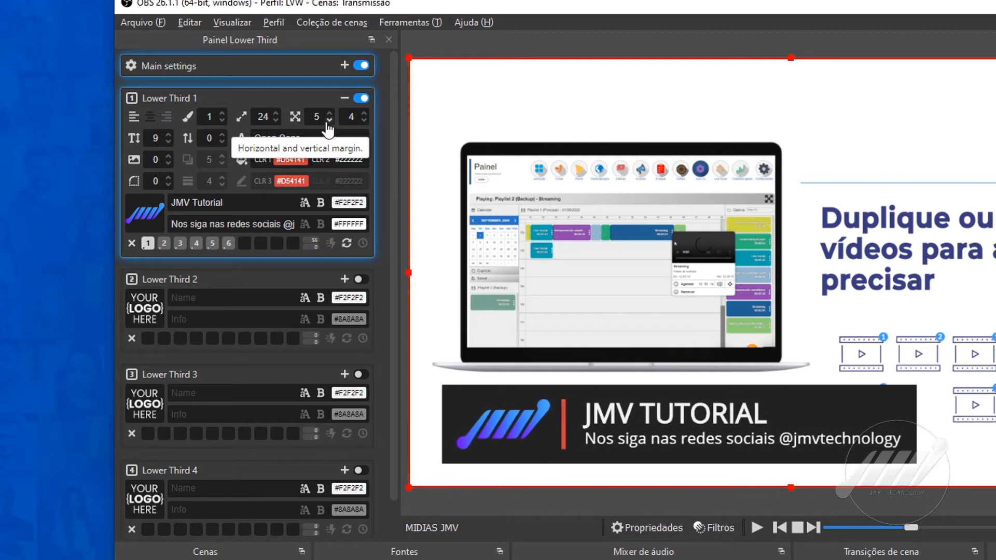
click(329, 121)
Step: Try a larger vertical margin on Lower Third 1 and return the vertical margin to 4
click(363, 114)
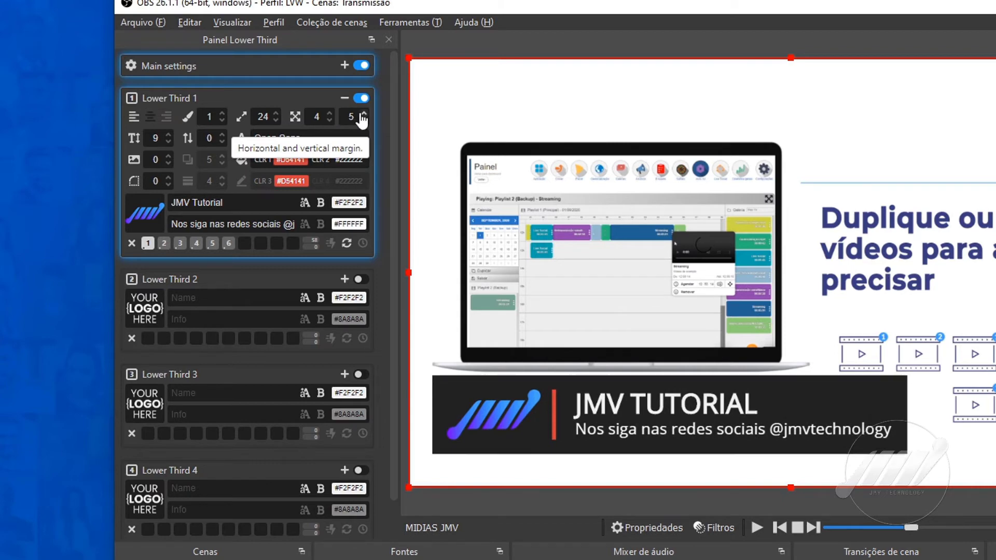
click(363, 114)
click(363, 120)
click(363, 120)
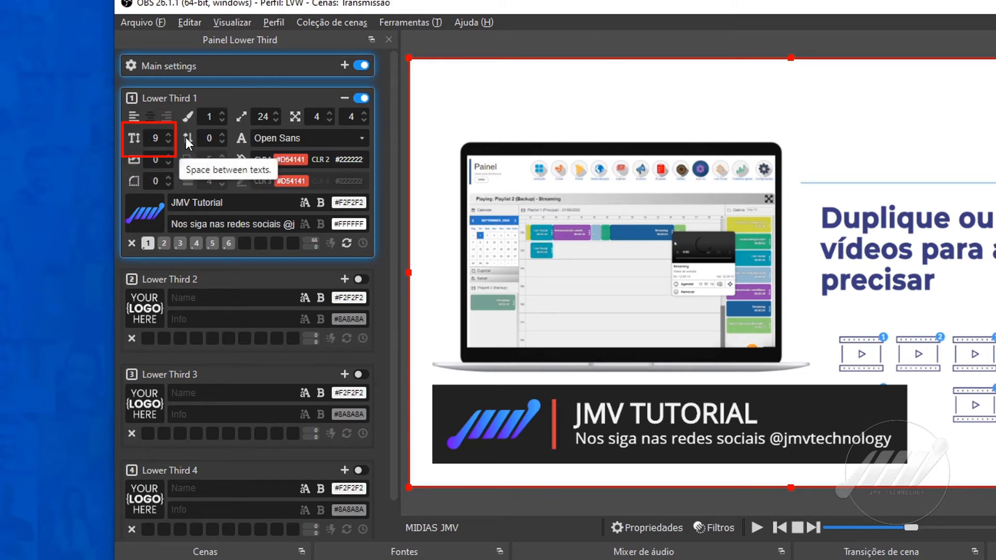
Step: Try the Poppins font and a hidden logo on Lower Third 1, restoring Open Sans and the logo
click(335, 138)
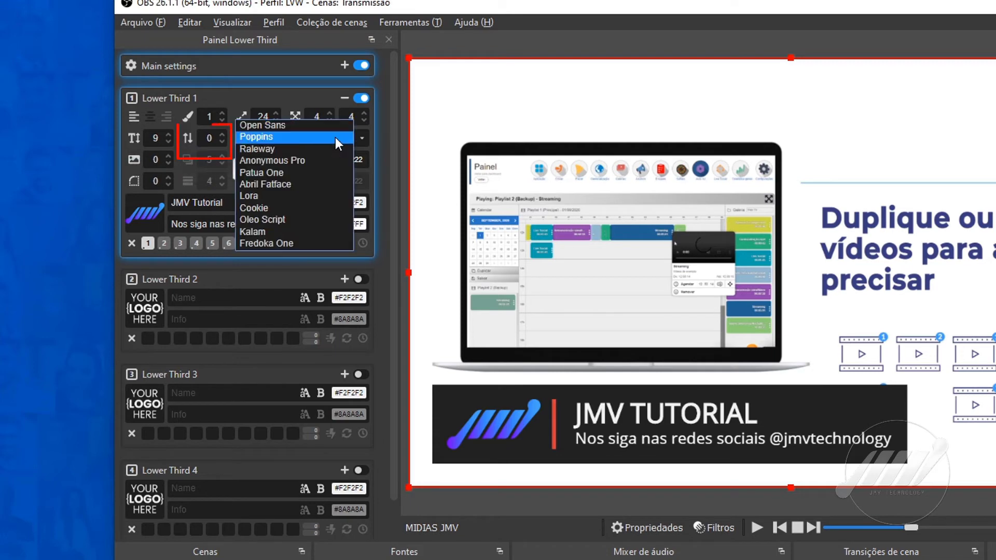
click(293, 138)
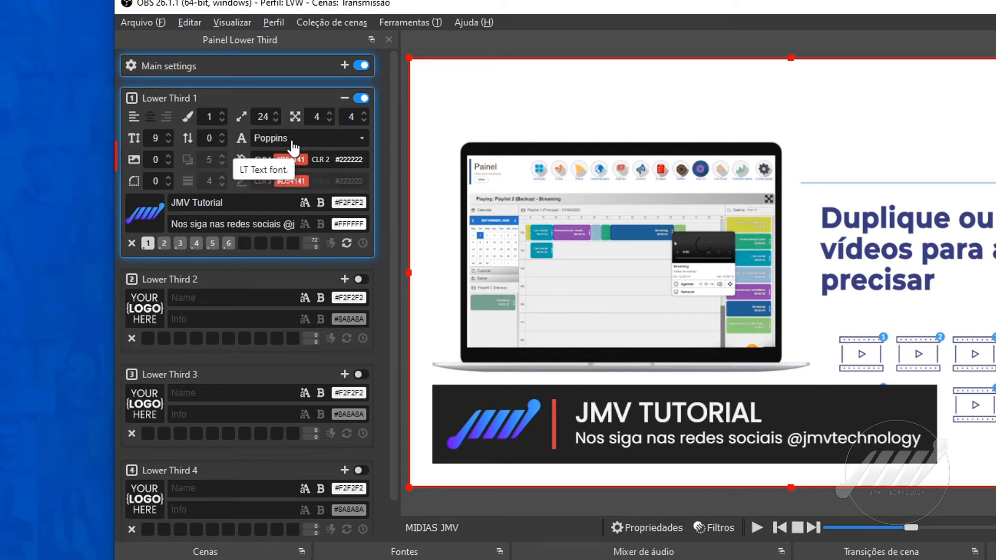
click(294, 145)
click(285, 151)
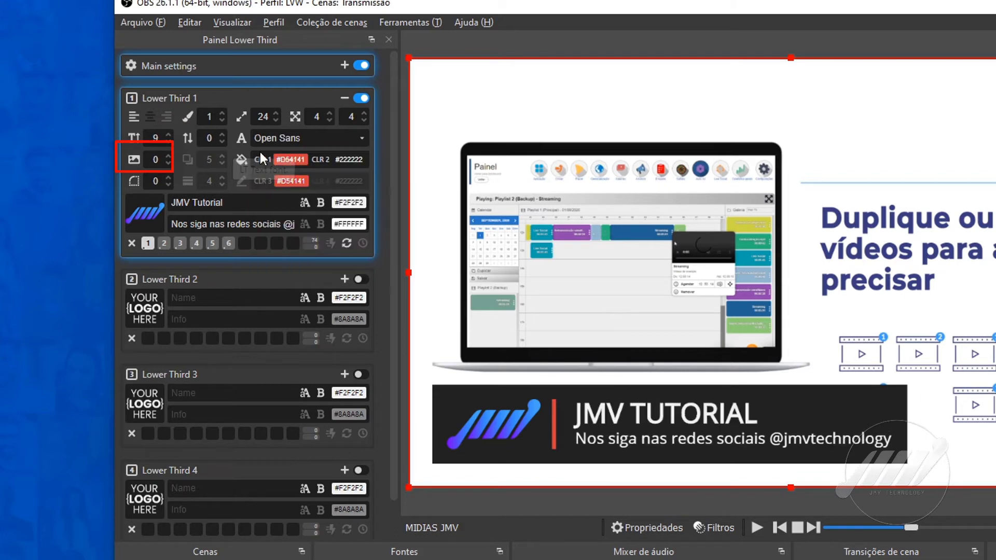
click(136, 164)
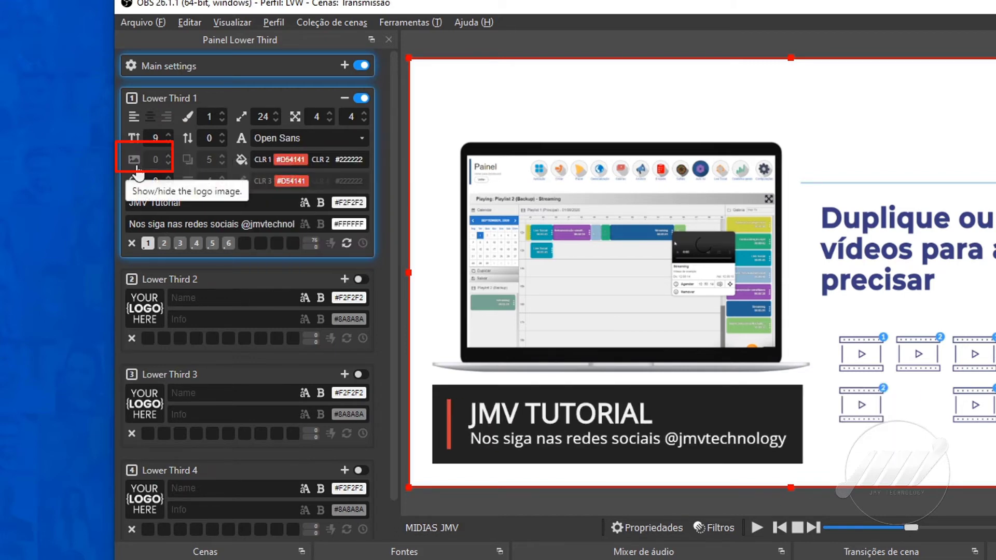
click(135, 165)
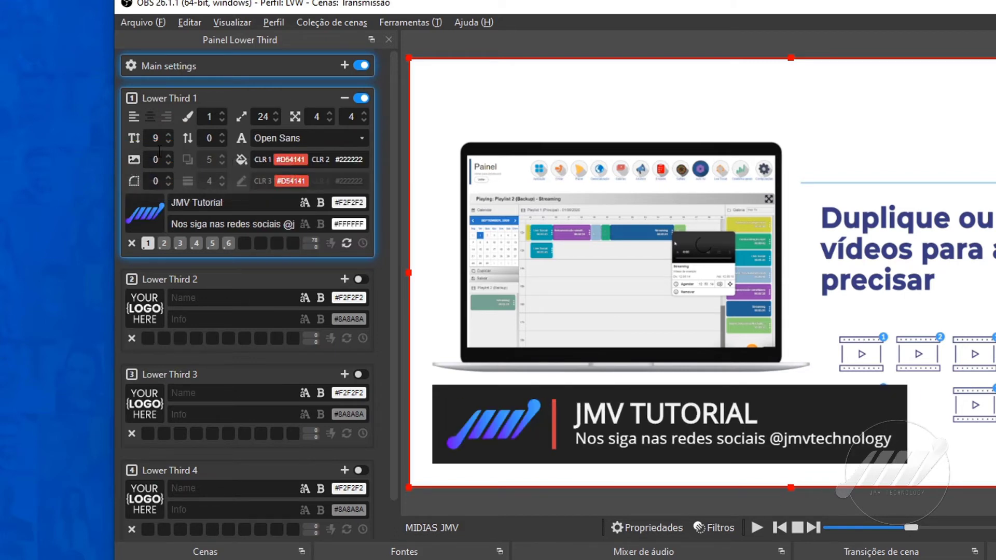
Step: Set both CLR 1 and CLR 3 of Lower Third 1 to the blue #2F38D5
click(285, 159)
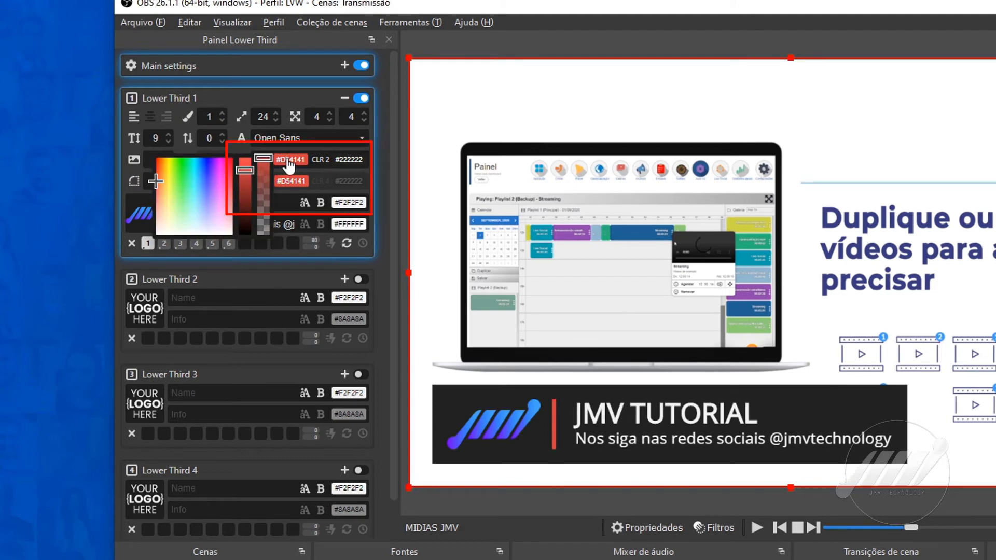
drag(196, 172, 205, 175)
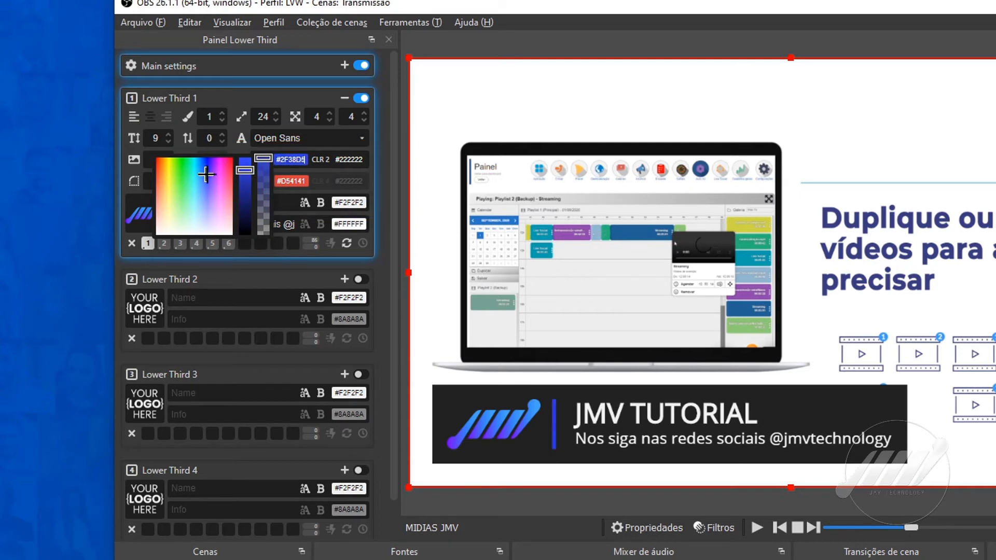
click(313, 186)
click(296, 182)
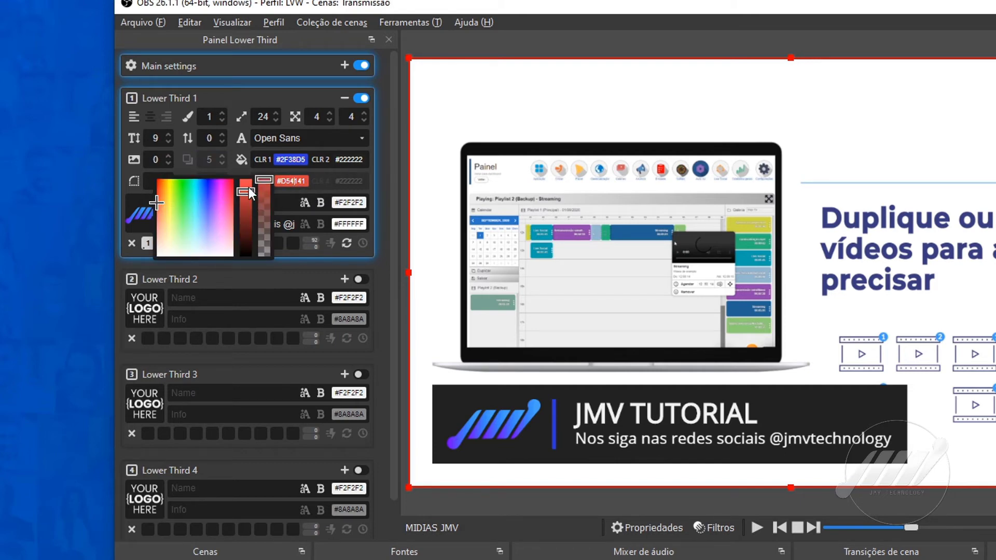
text(#2F38D5)
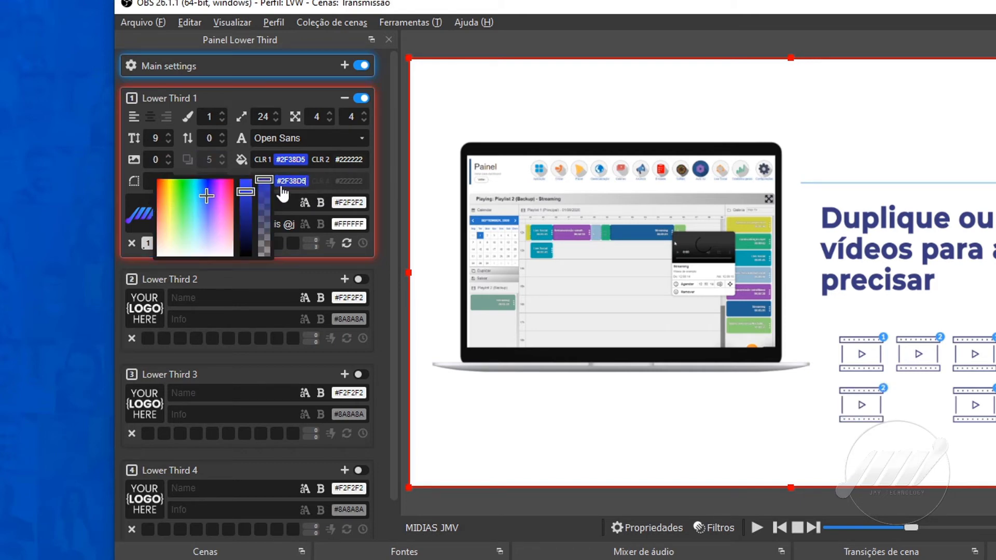
click(291, 191)
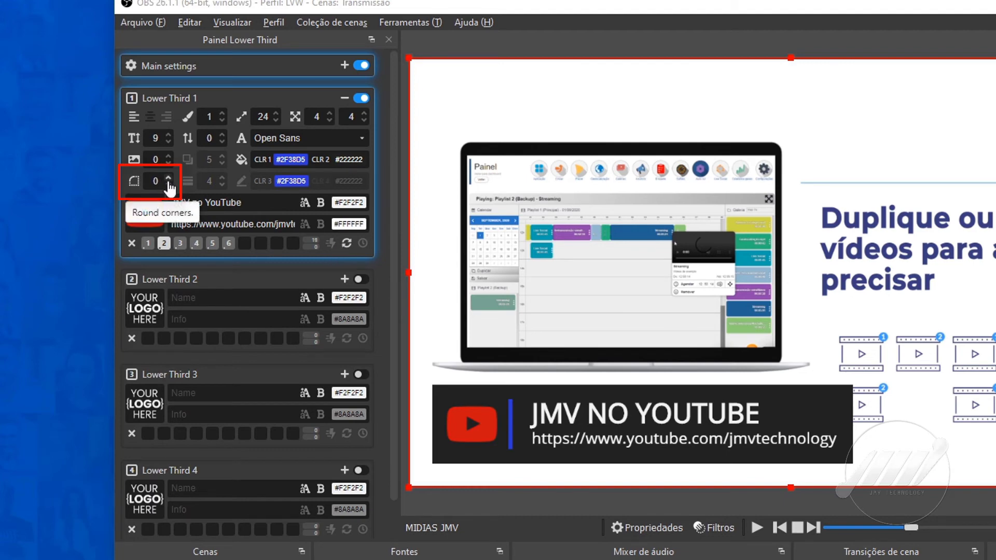
Step: Try corner roundings up to 10 on Lower Third 1 and set its round corners to 1
click(169, 180)
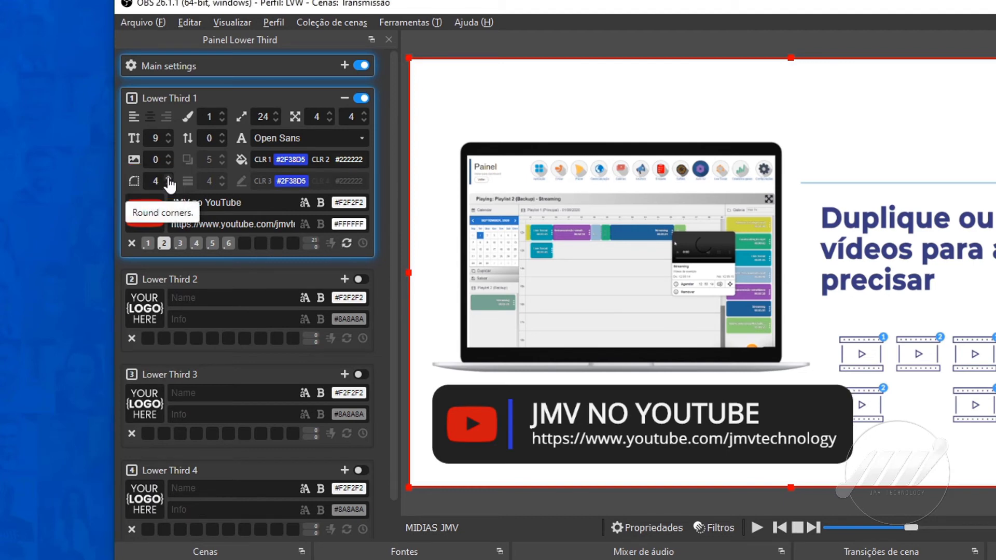
click(169, 179)
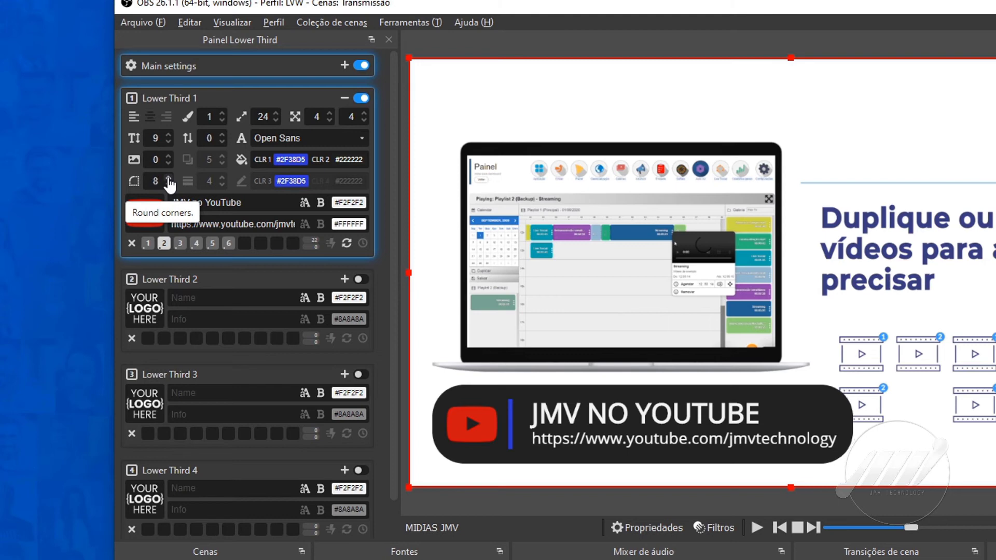
click(168, 179)
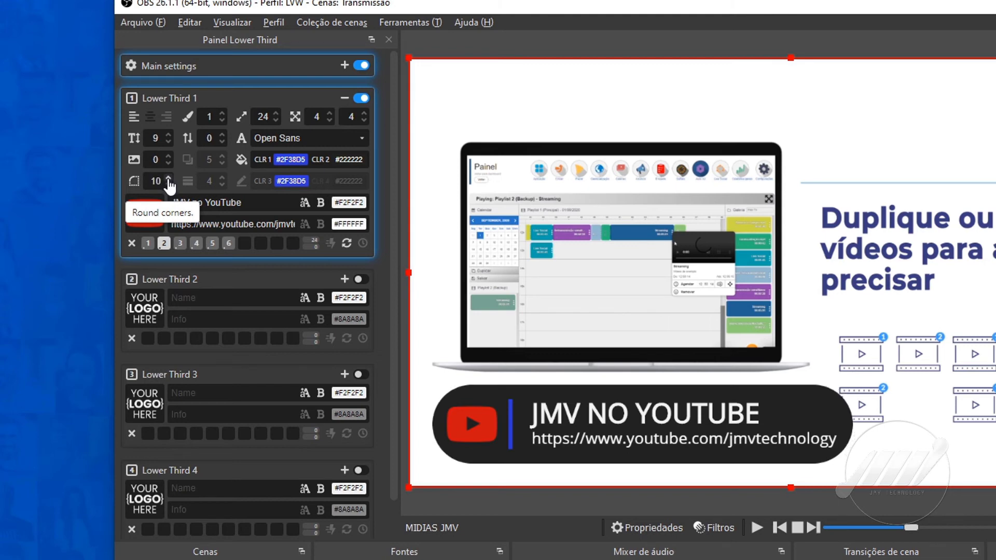
click(168, 185)
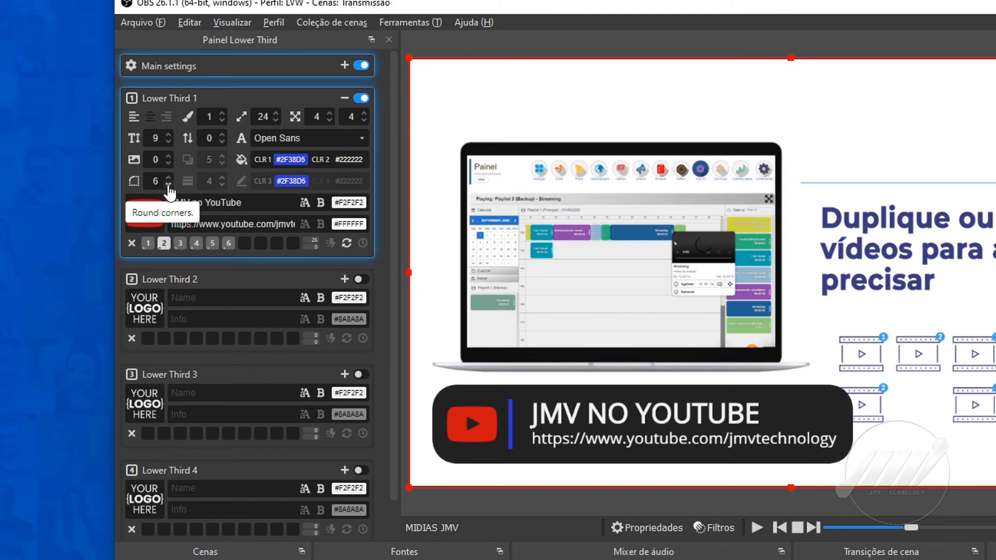
click(169, 185)
click(168, 185)
click(169, 185)
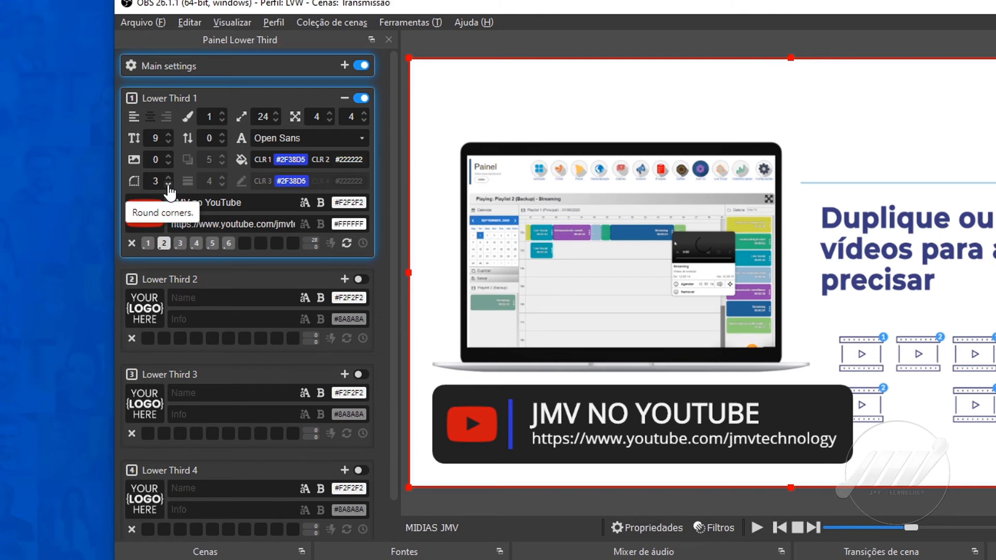
click(169, 186)
click(169, 185)
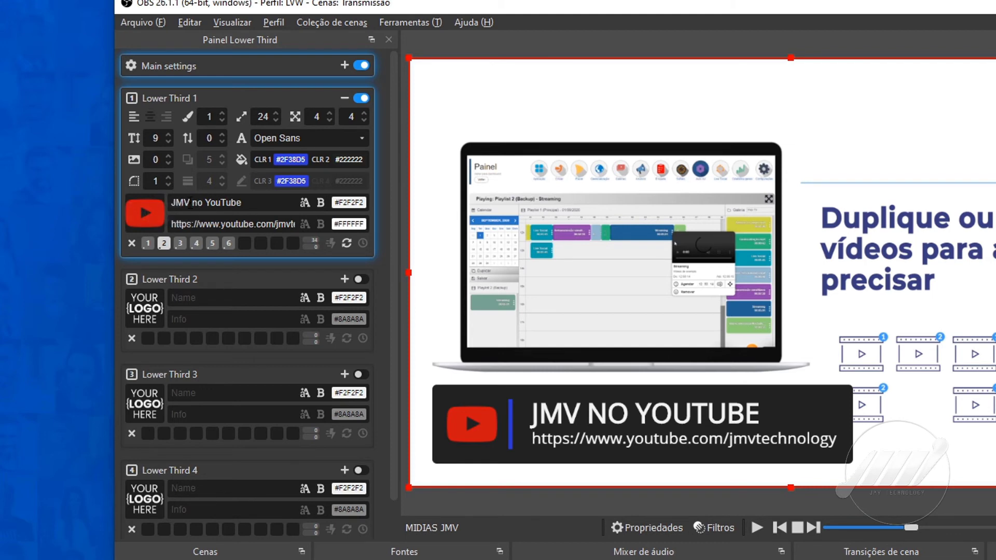
Step: Enable automatic triggering for Lower Third 1 and test it from the inactive state with memory slot 3, ending on slot 1
click(148, 243)
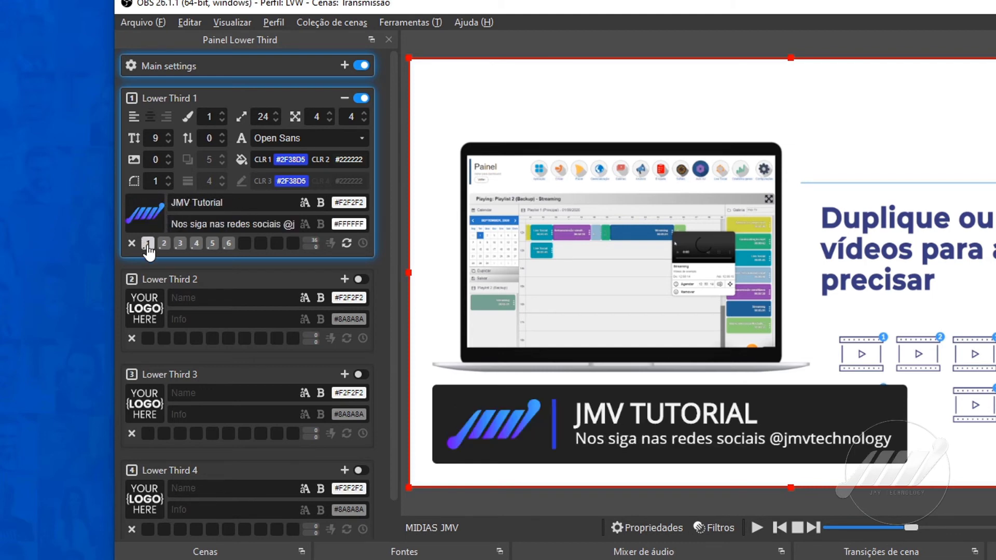
click(154, 233)
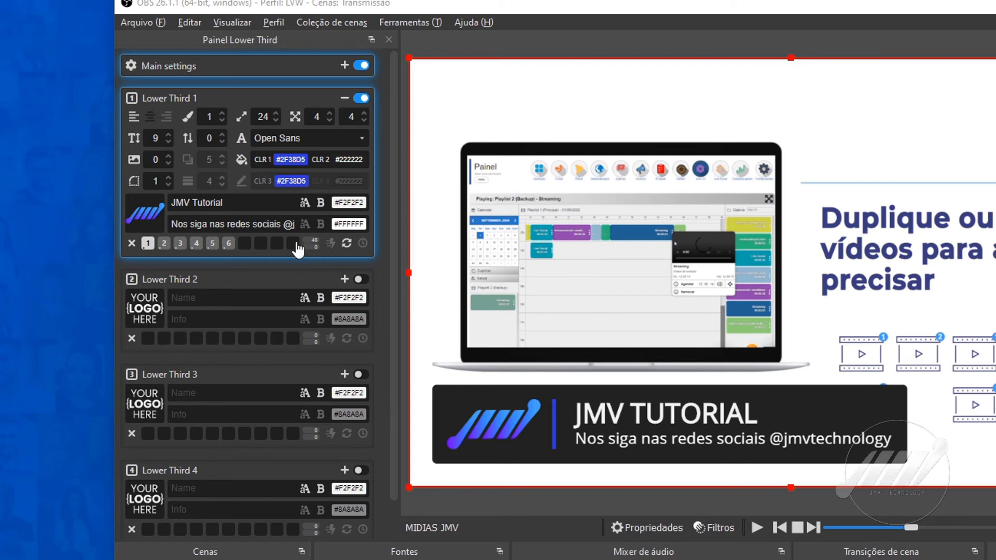
click(330, 248)
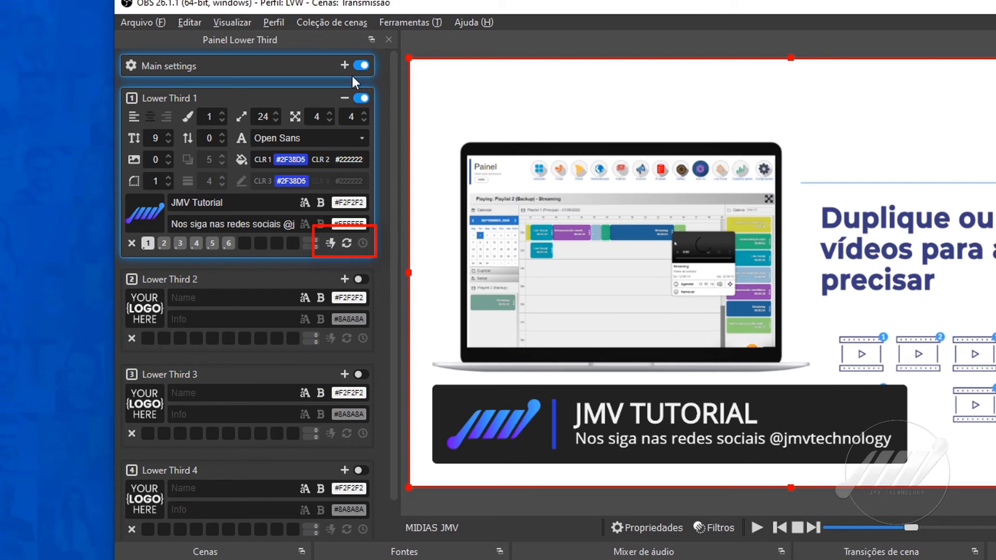
click(361, 98)
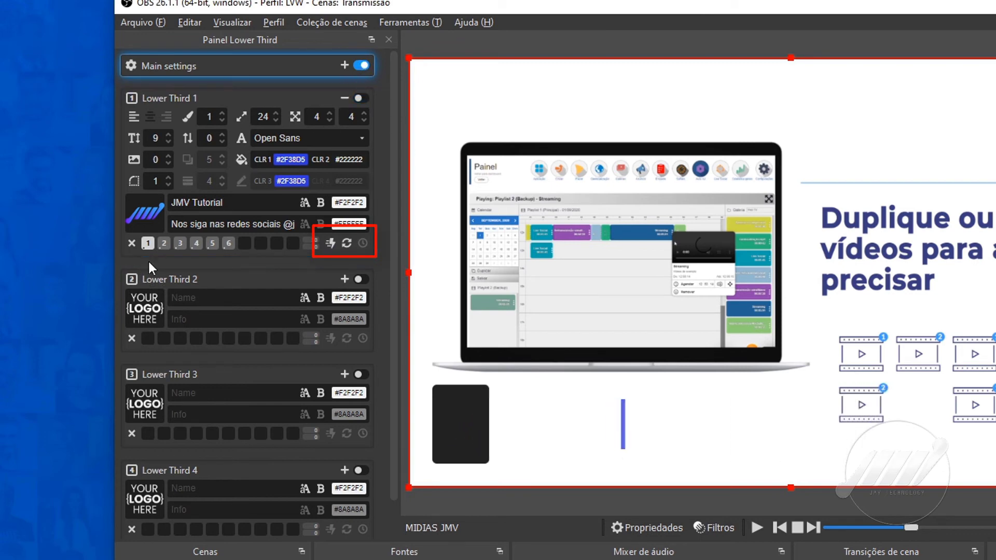
click(180, 243)
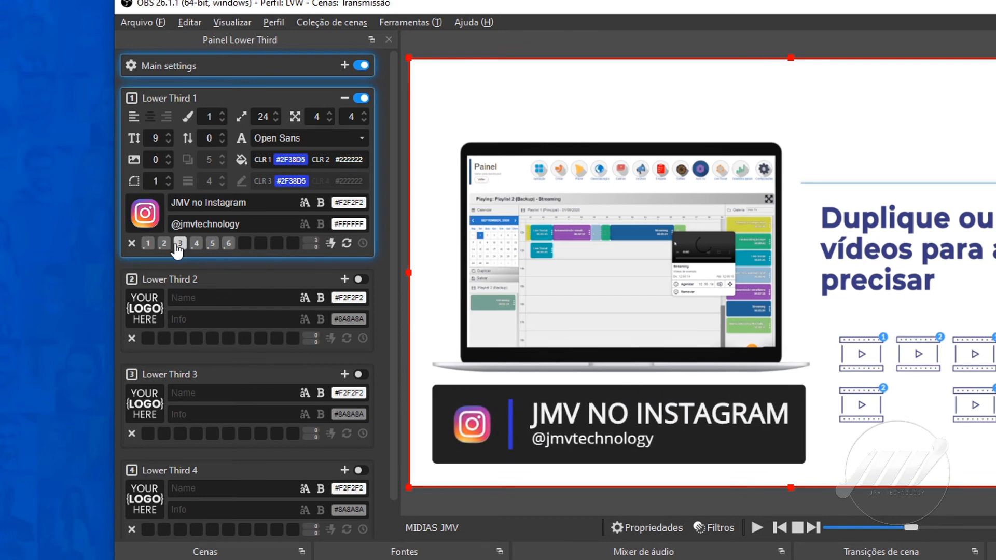
click(149, 244)
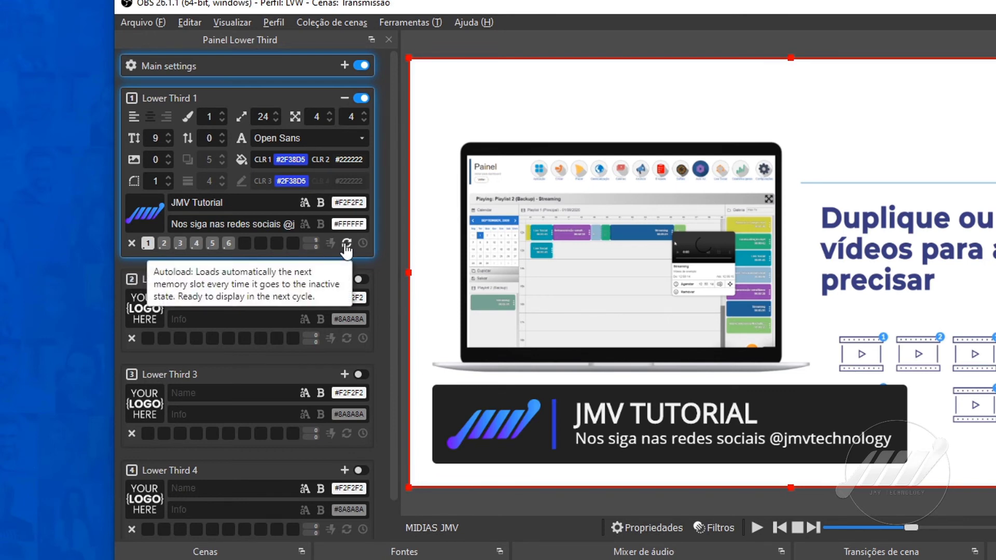
Step: Set the LT1 times to 5 for in-out, 10 for active and 5 for inactive, and resume playback of the MIDIAS JMV source
click(362, 244)
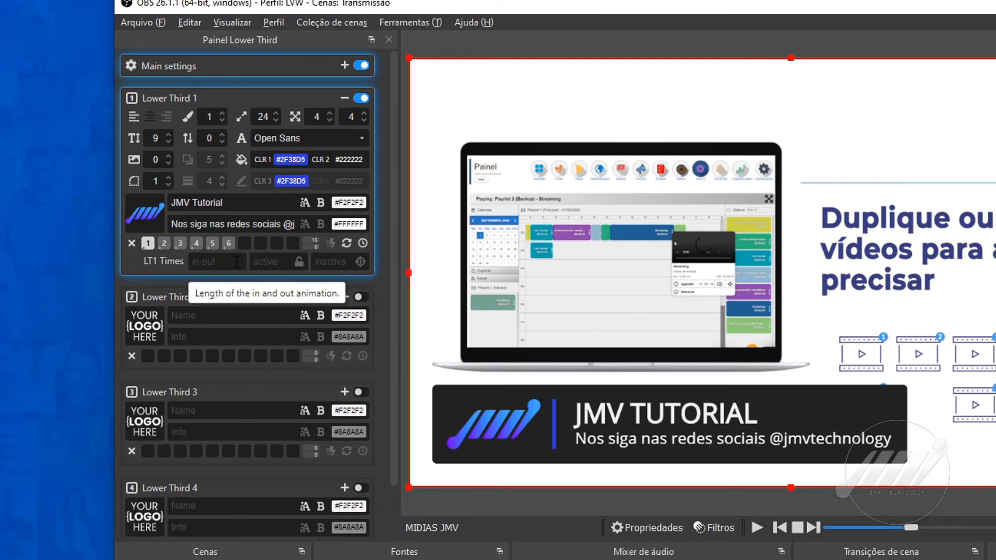
text(0)
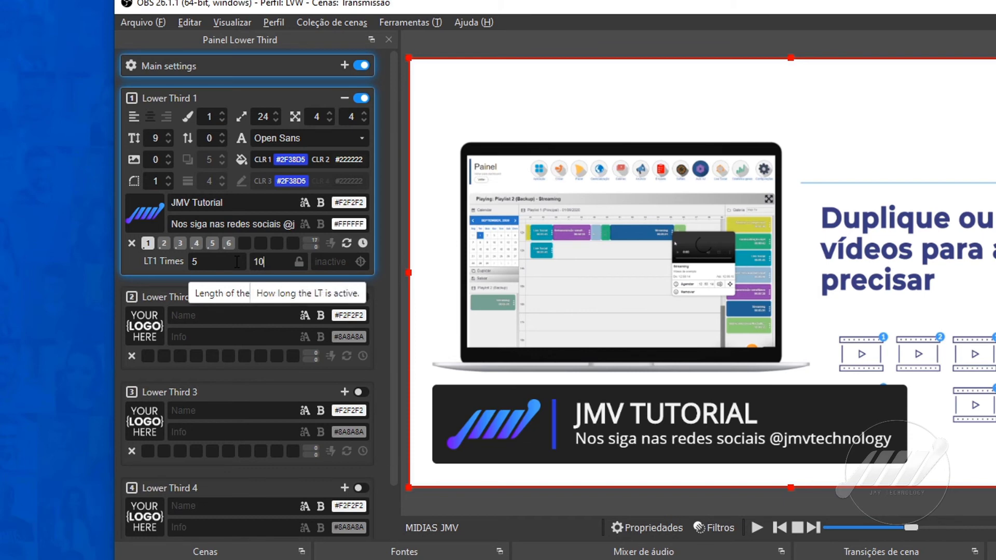
key(Tab)
text(5)
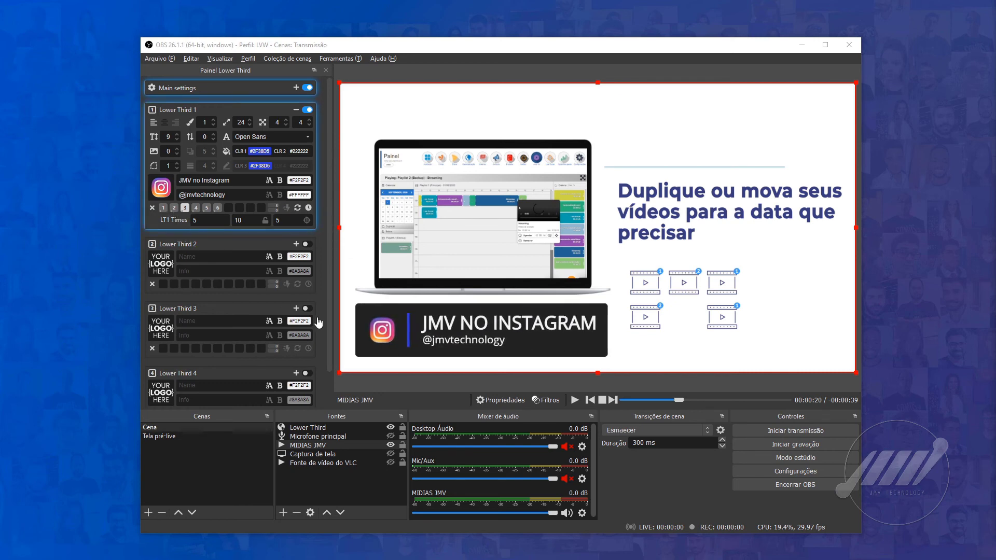
click(575, 400)
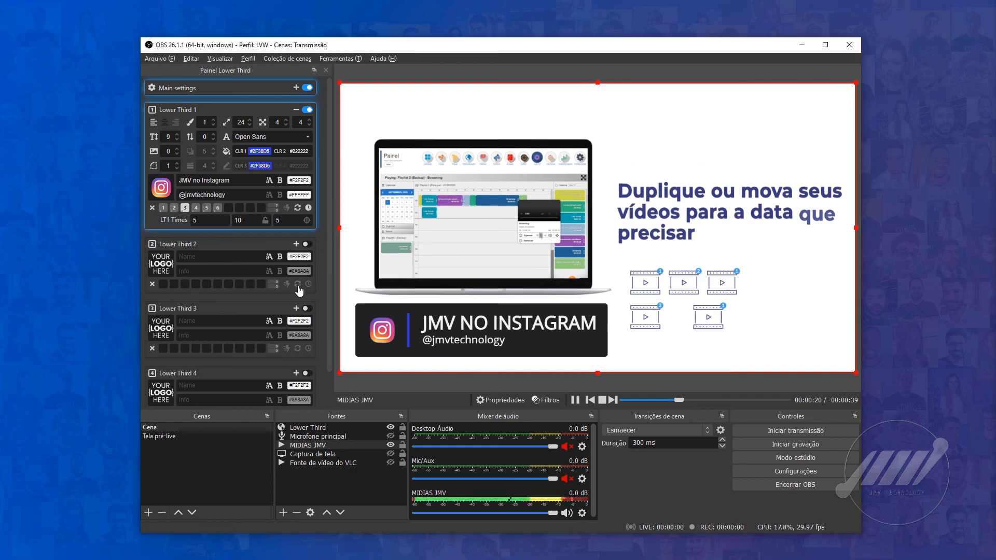